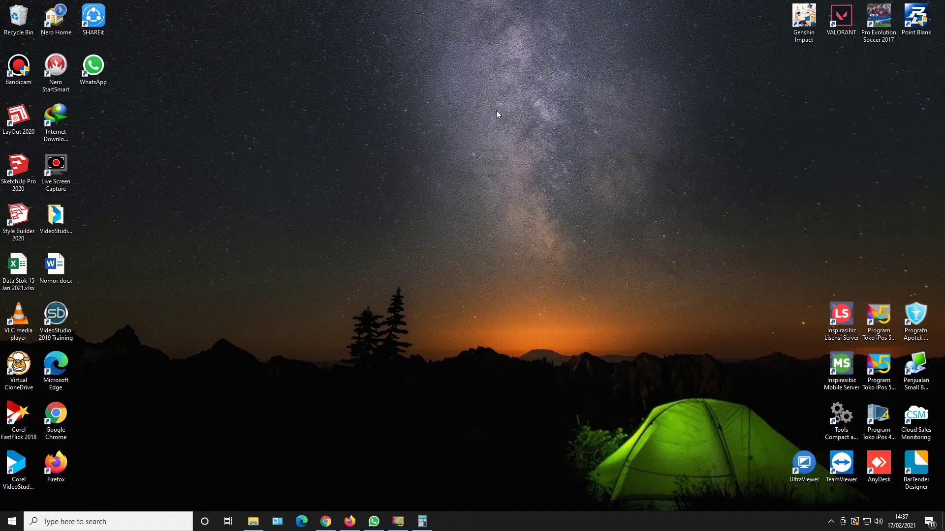
Launch Penjualan Small Business, dismiss its start-up notices, and choose 1.Coba Program trial mode.
double_click(920, 373)
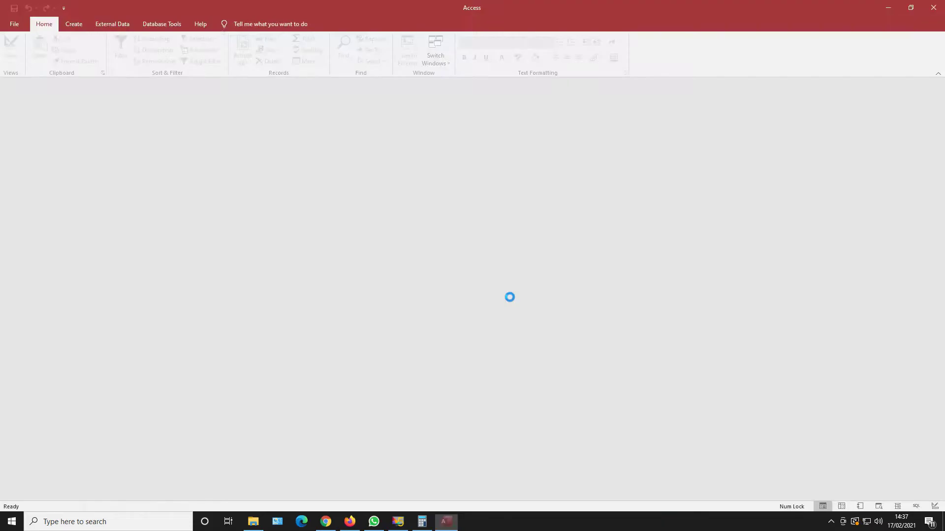
left_click(485, 319)
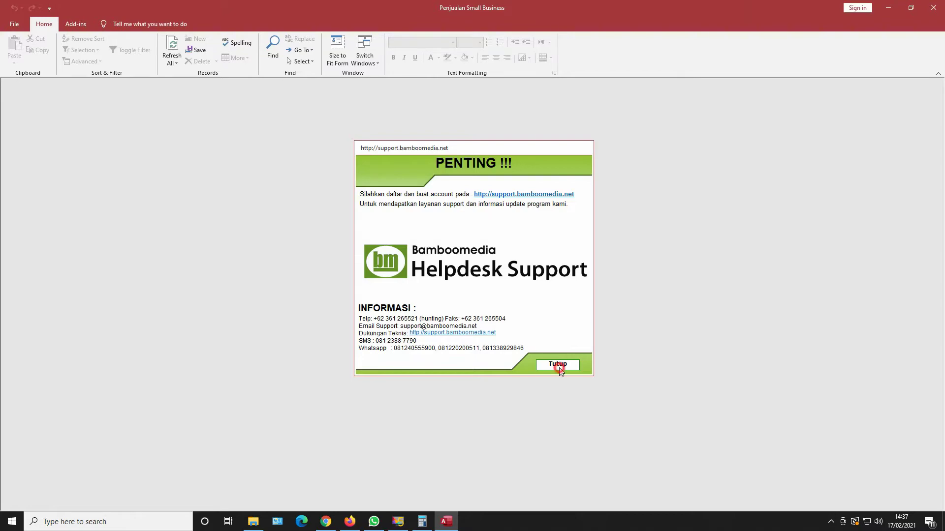
left_click(557, 364)
left_click(596, 372)
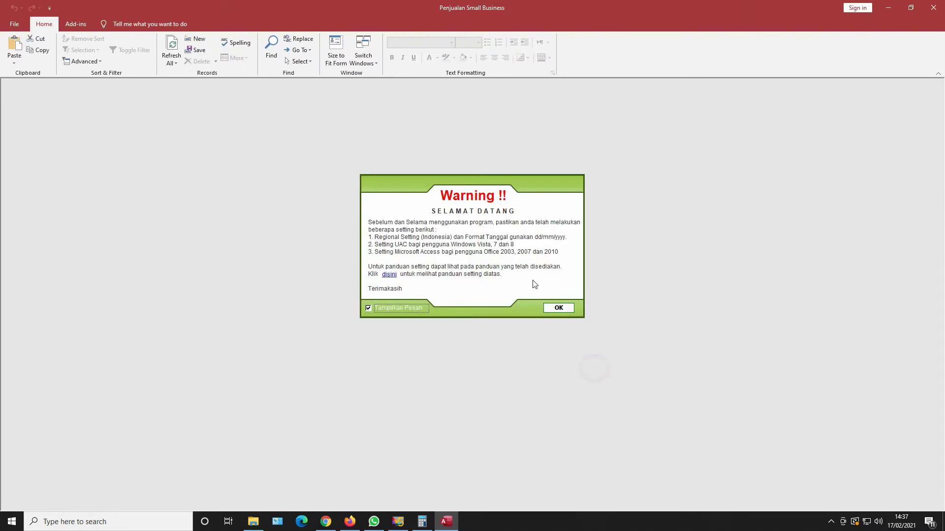
left_click(554, 309)
left_click(379, 334)
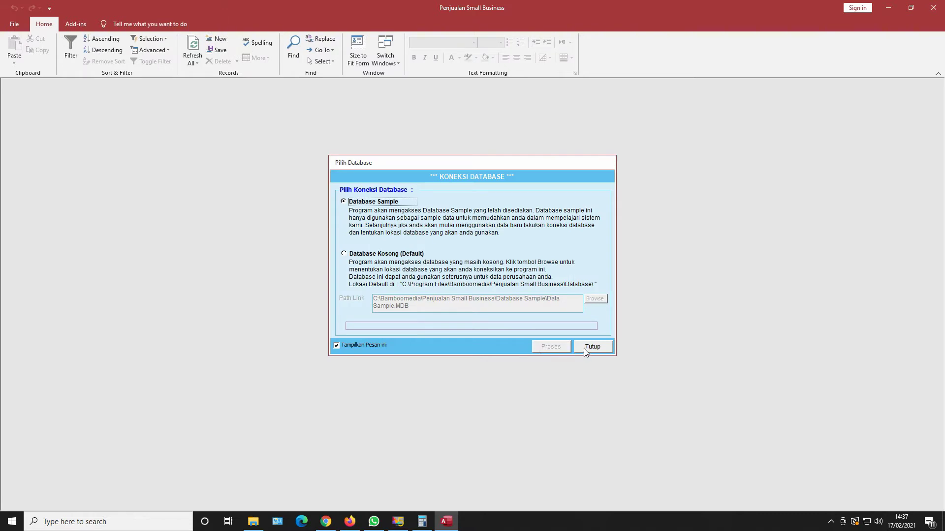
Select Database Kosong (Default) and start linking it with Proses.
left_click(370, 199)
left_click(362, 253)
left_click(546, 346)
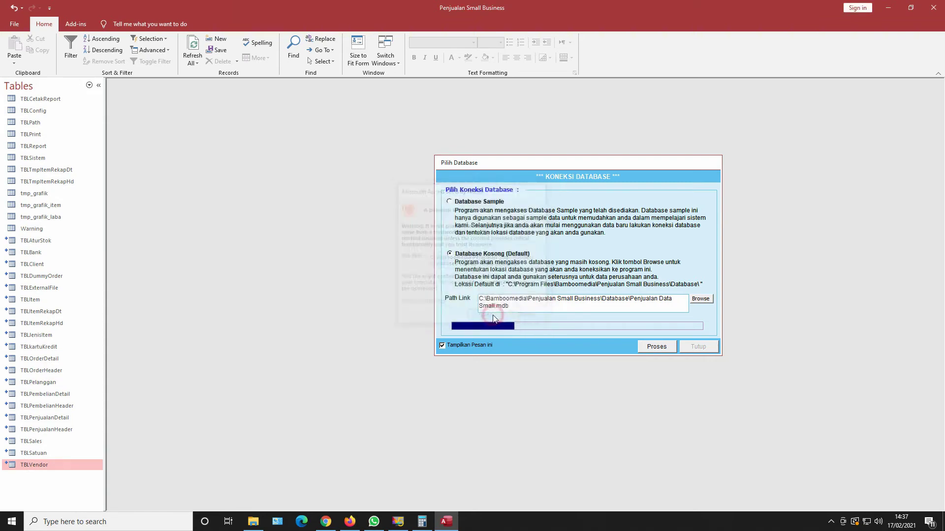
Allow every linked table through its Security Notice and acknowledge the successful database link.
left_click(501, 318)
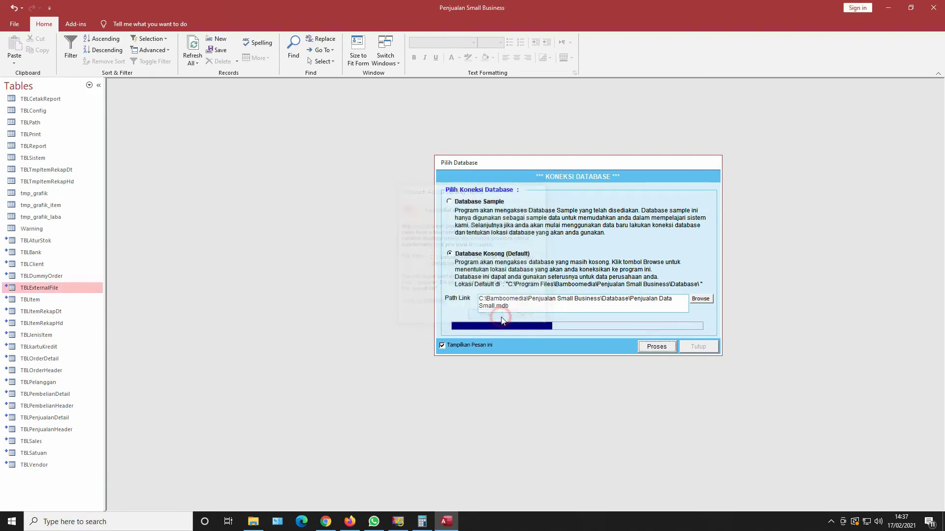
left_click(501, 319)
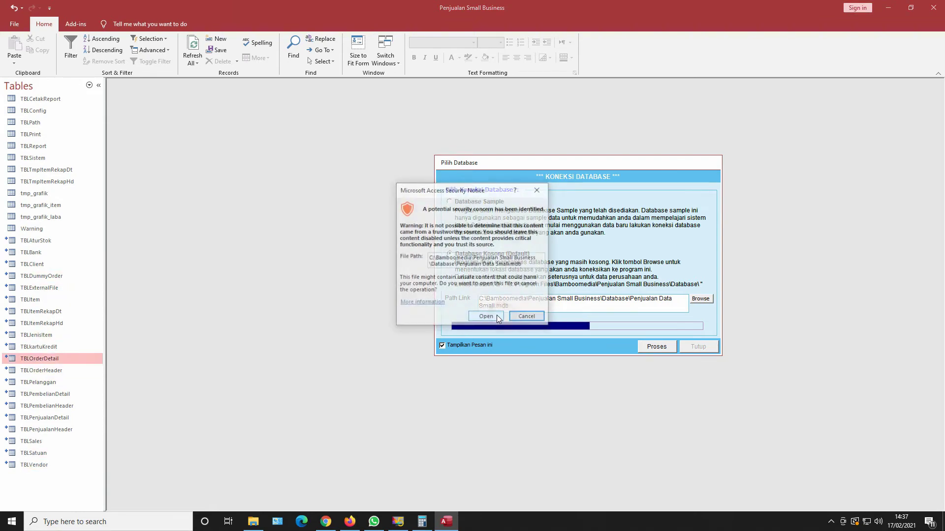
left_click(497, 316)
left_click(497, 315)
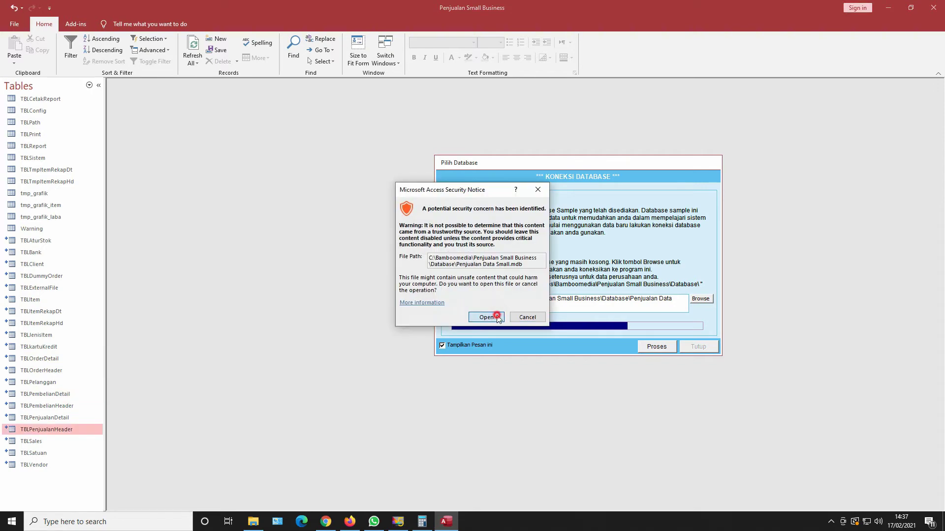
left_click(496, 316)
left_click(496, 318)
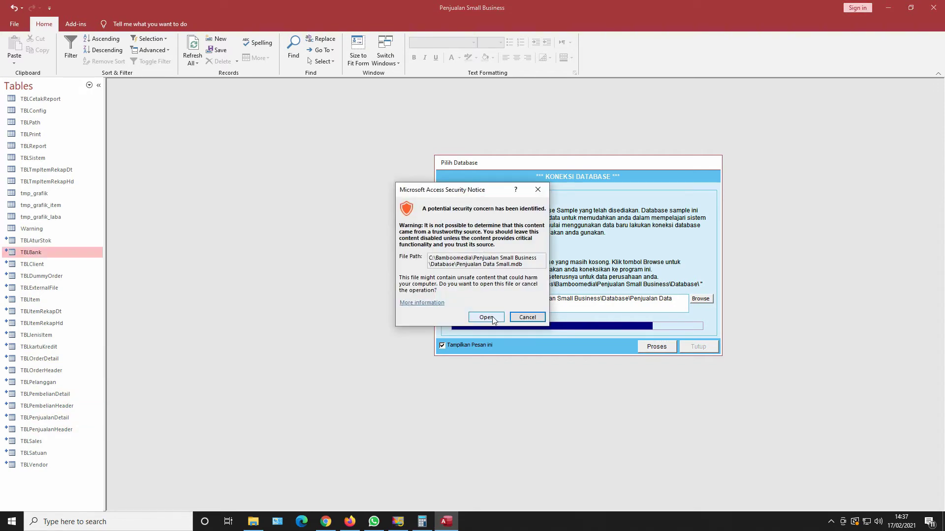
left_click(495, 318)
left_click(492, 316)
left_click(490, 317)
left_click(490, 318)
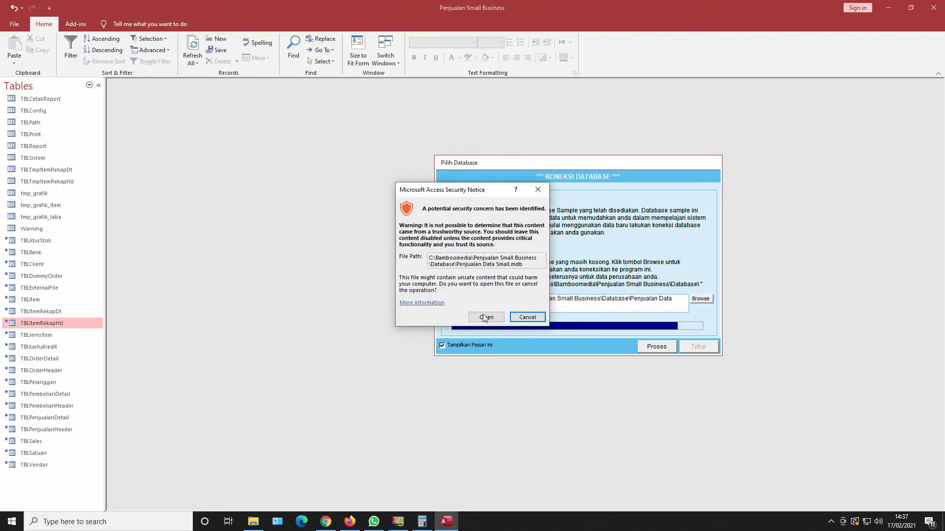
left_click(489, 317)
left_click(490, 318)
left_click(501, 297)
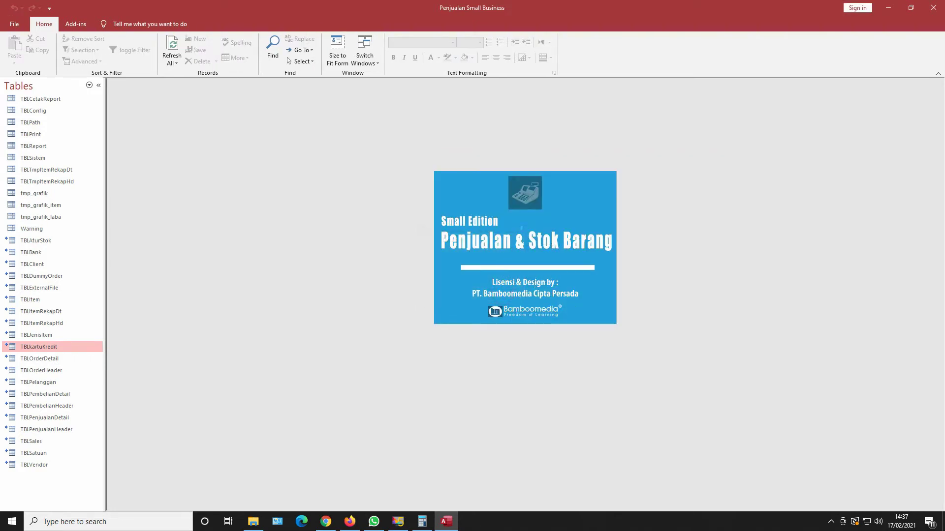
Log in with the user name and password, then open the Daftar Barang item form.
type("dm")
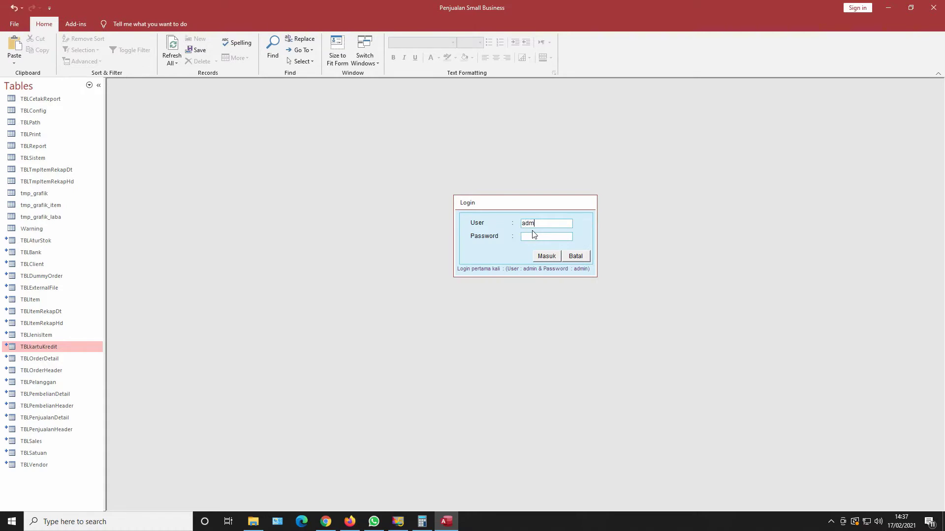
type("ad")
left_click(545, 256)
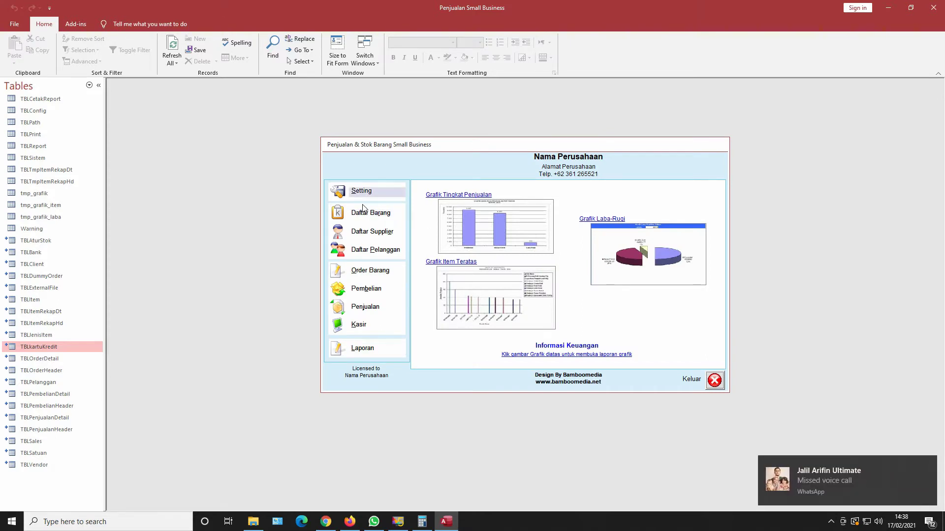
left_click(366, 214)
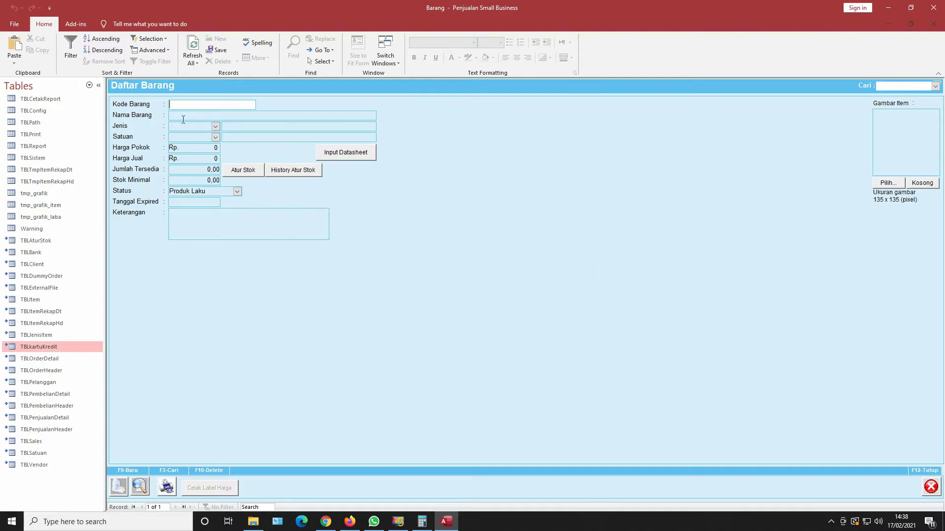
Start item 0001 Monitor, find the Jenis list empty, and close the form without saving.
left_click(933, 85)
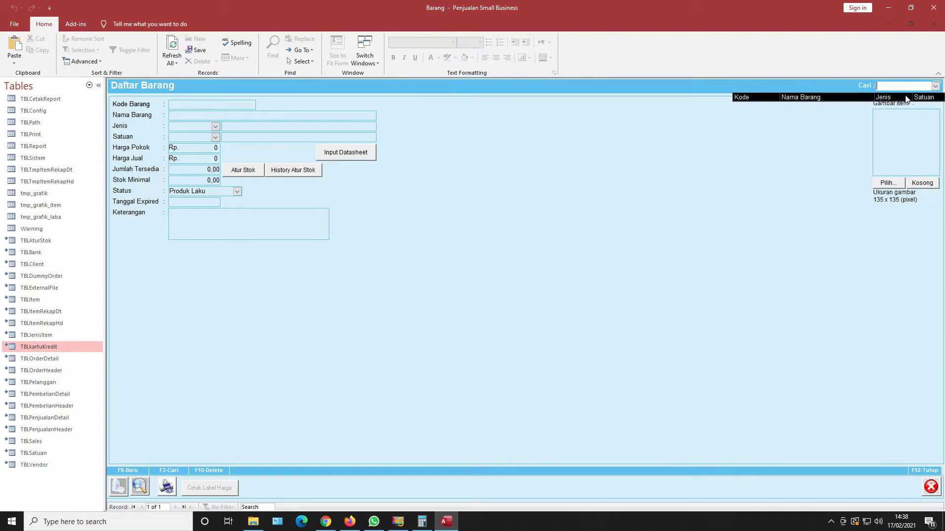
left_click(225, 105)
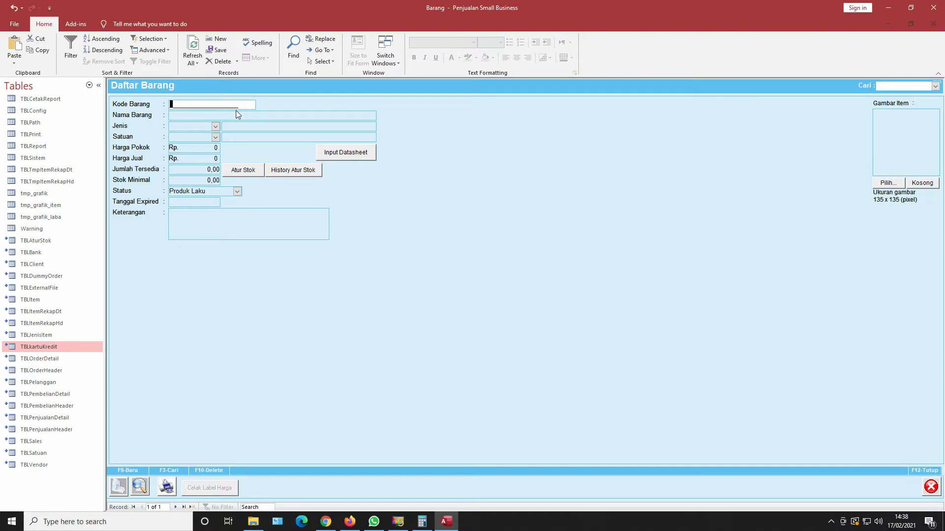
type("0001")
left_click(190, 116)
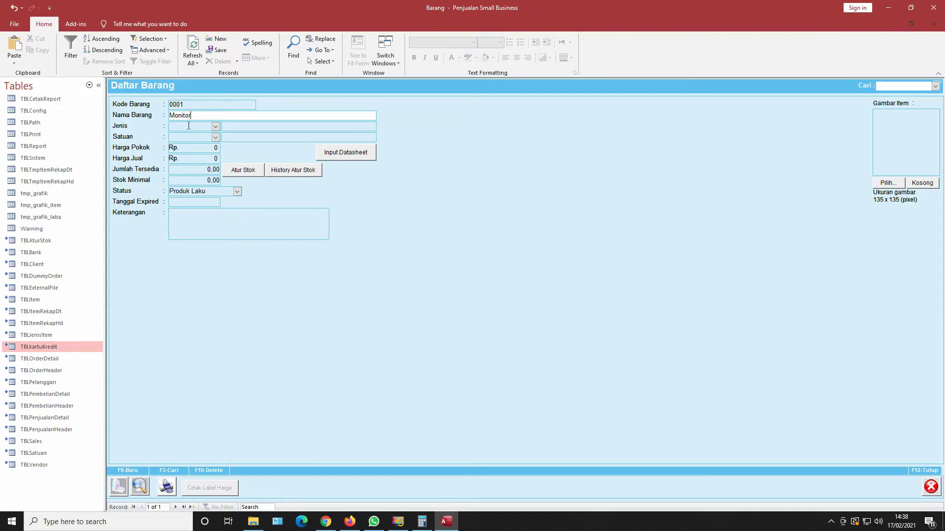
left_click(215, 126)
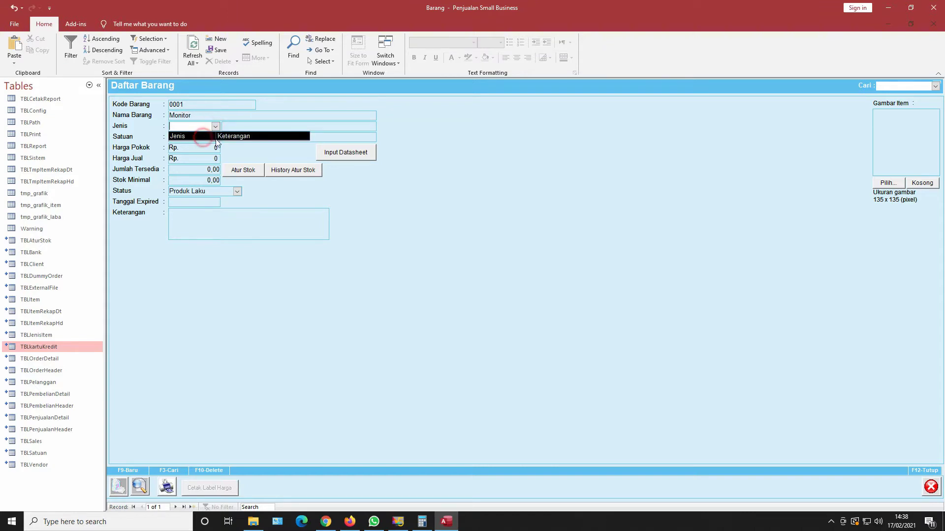
left_click(375, 173)
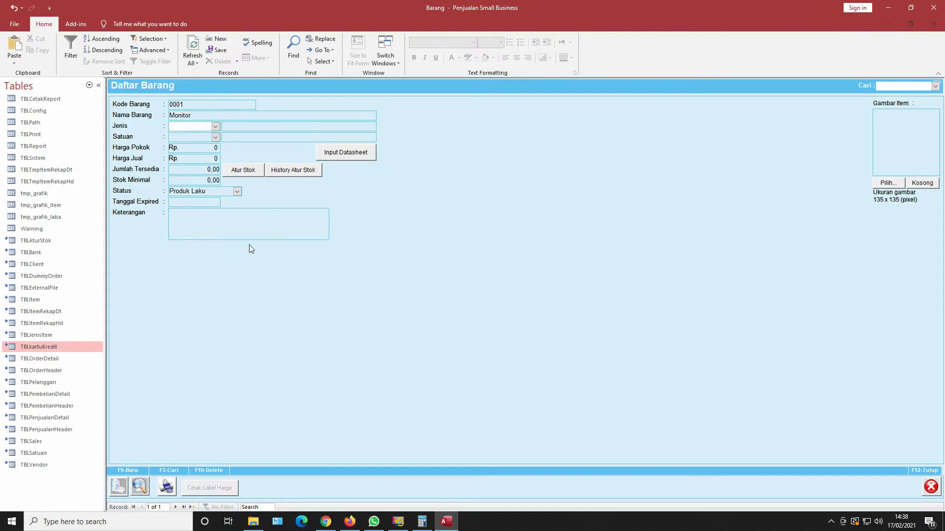
left_click(930, 487)
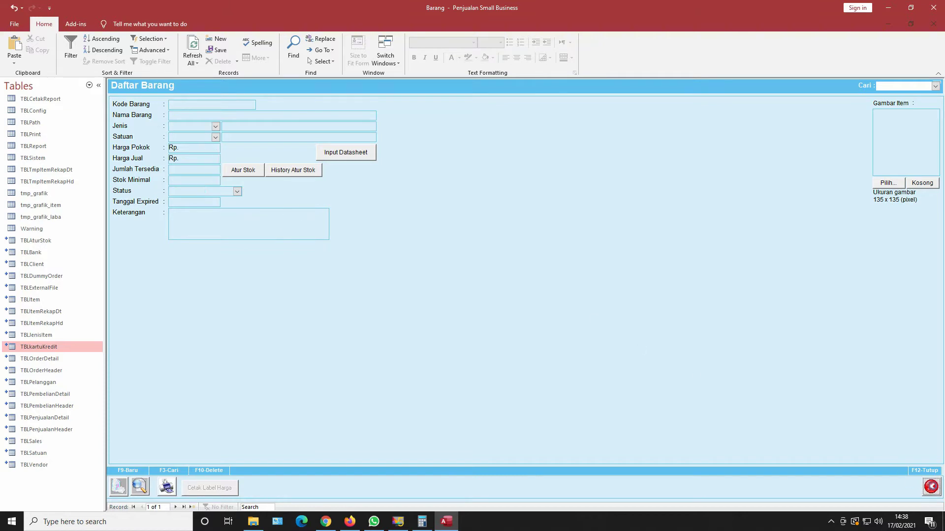
Open the program Setting form and look through each of its pages, returning to Jenis Item.
left_click(359, 190)
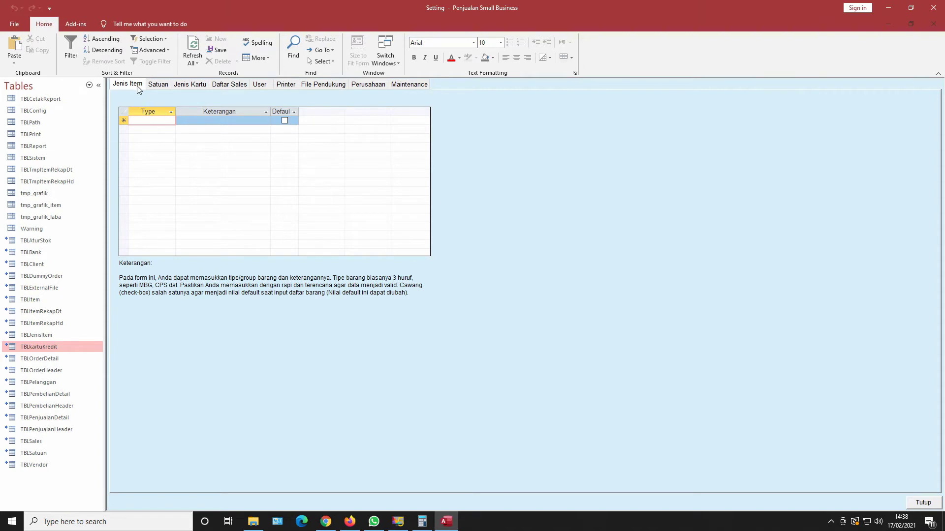
left_click(154, 85)
left_click(185, 85)
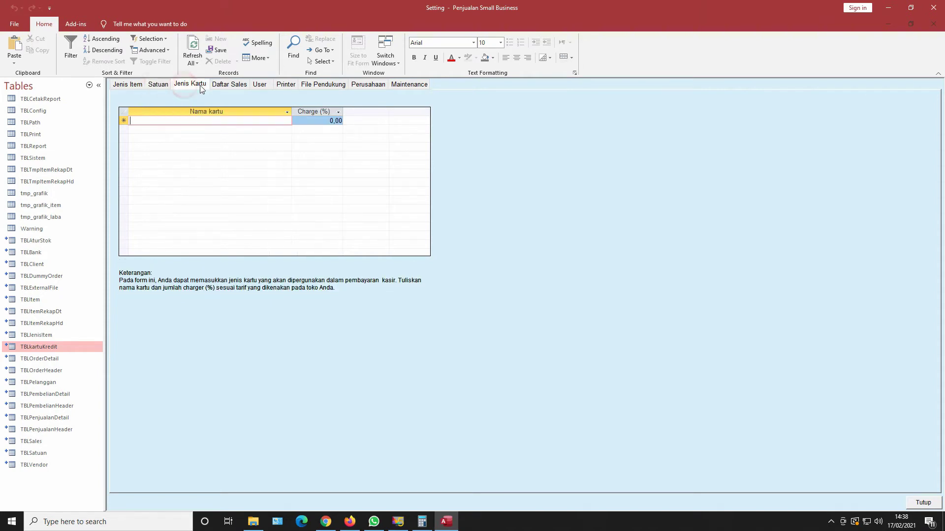
left_click(228, 86)
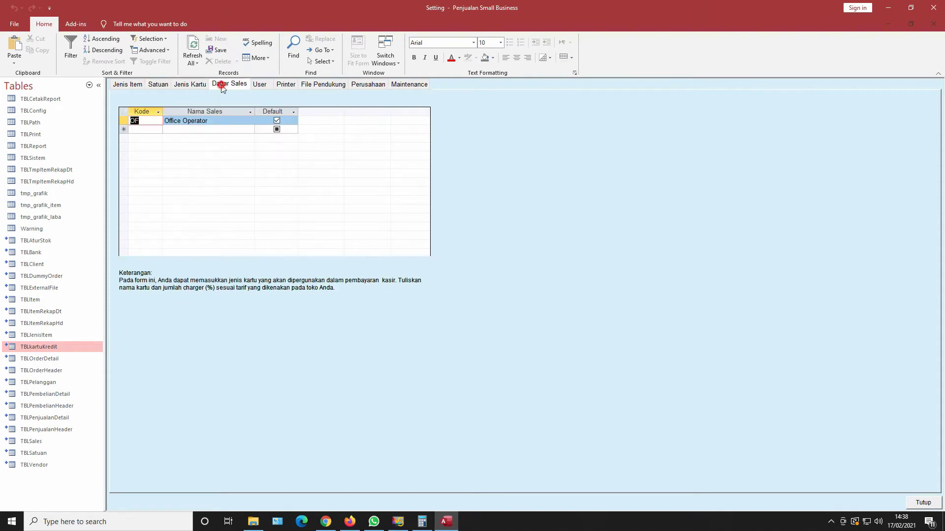
left_click(261, 85)
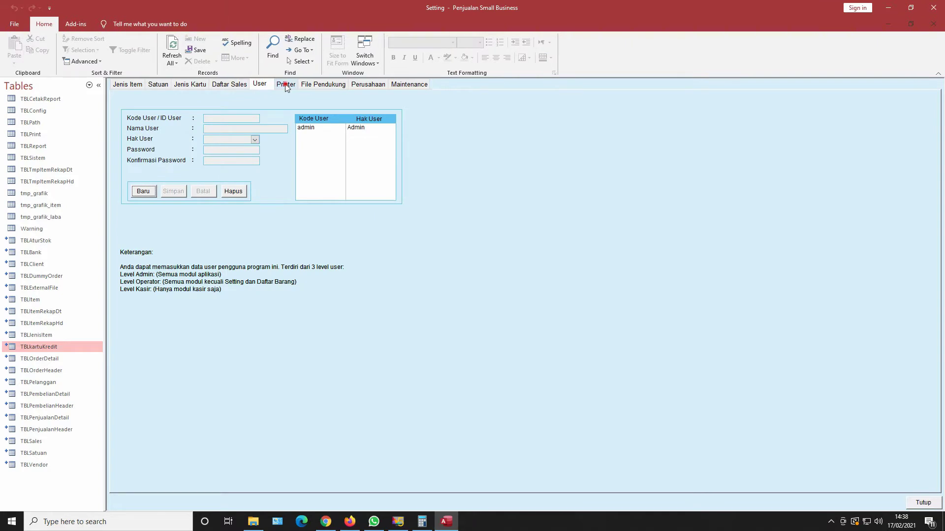
left_click(287, 86)
left_click(309, 84)
left_click(353, 84)
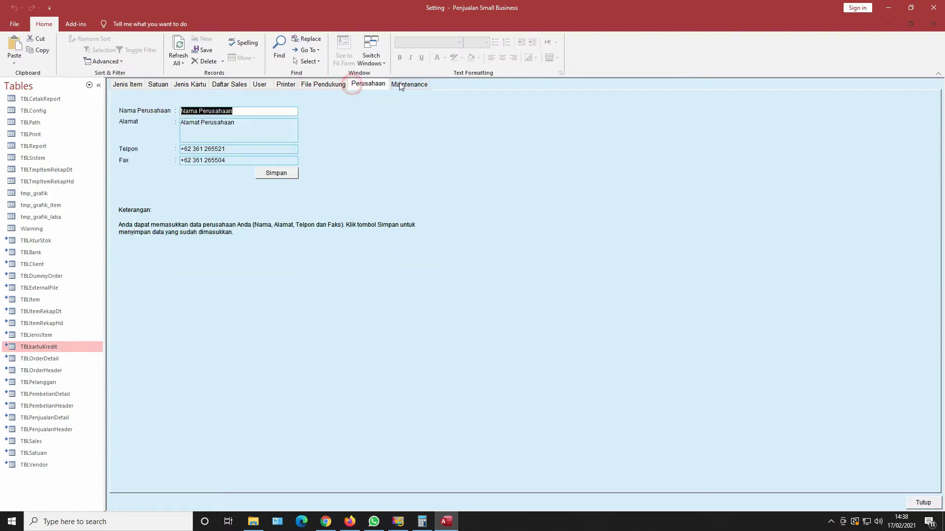
left_click(401, 86)
left_click(134, 85)
Add item type ELK described as Elektronik, then show the Satuan unit list.
left_click(162, 120)
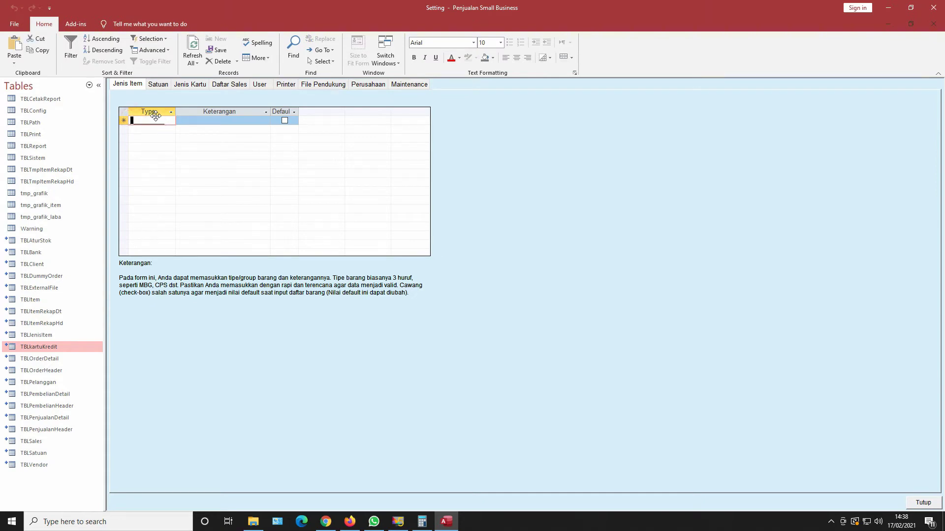
type("ELK")
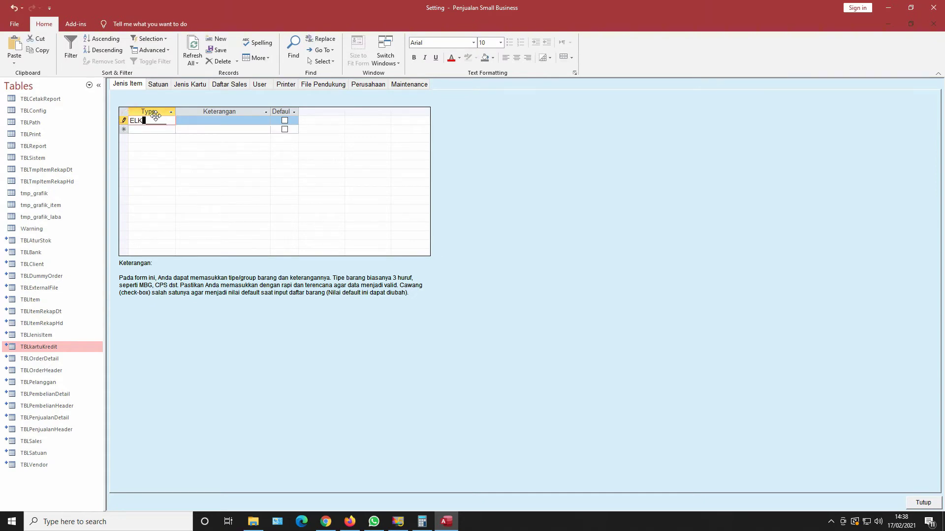
key("Tab")
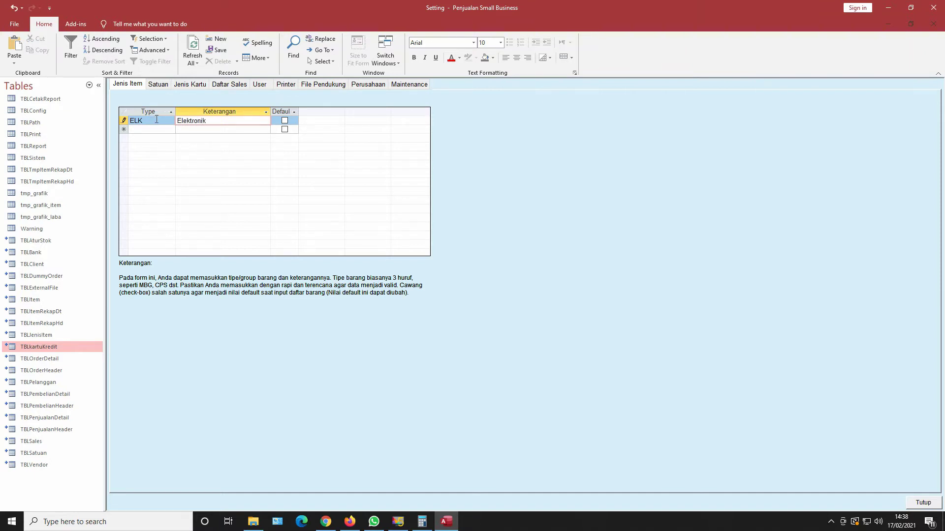
left_click(142, 130)
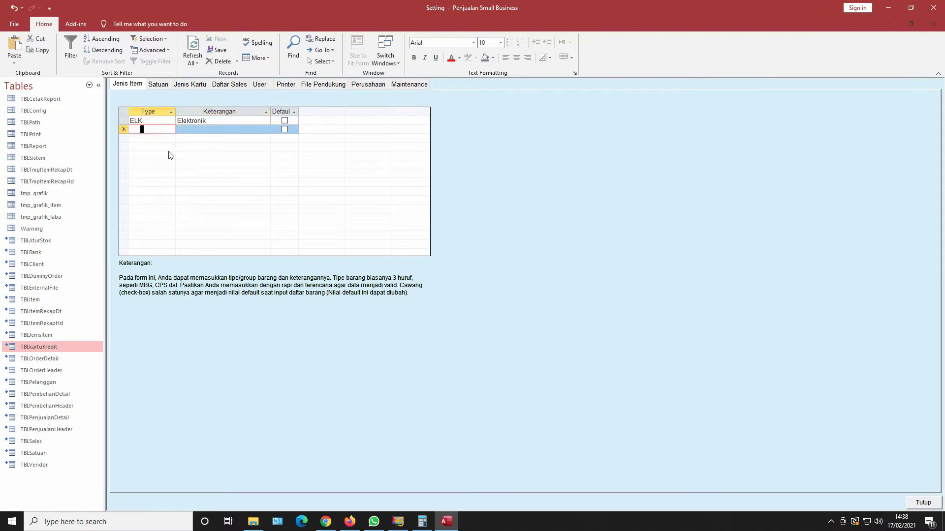
left_click(156, 85)
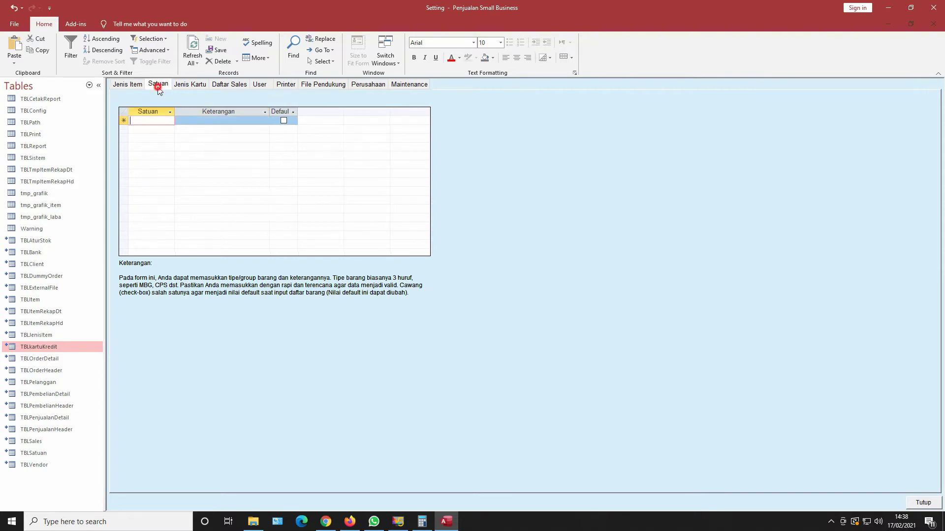
Add unit PCS with description Pcs, then bring up the Jenis Kartu card types page.
left_click(151, 119)
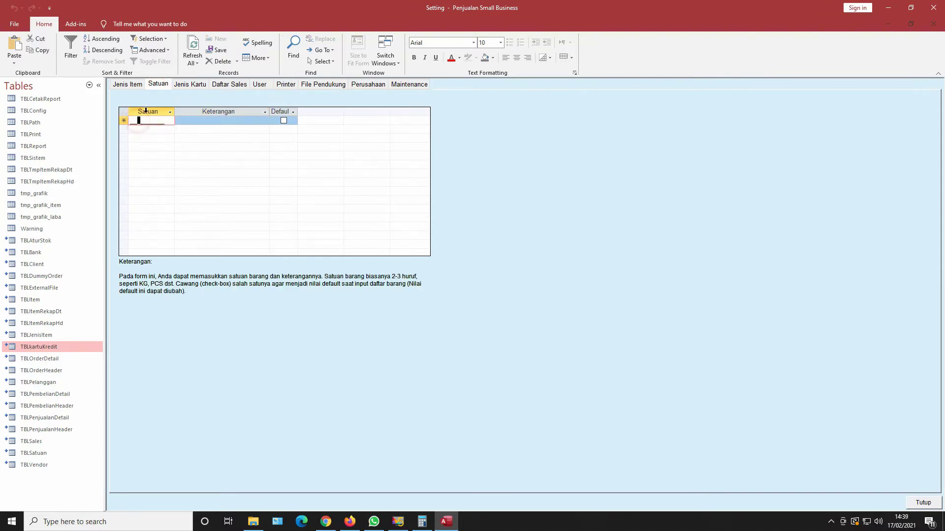
key("BackSpace")
key("BackSpace")
type("P")
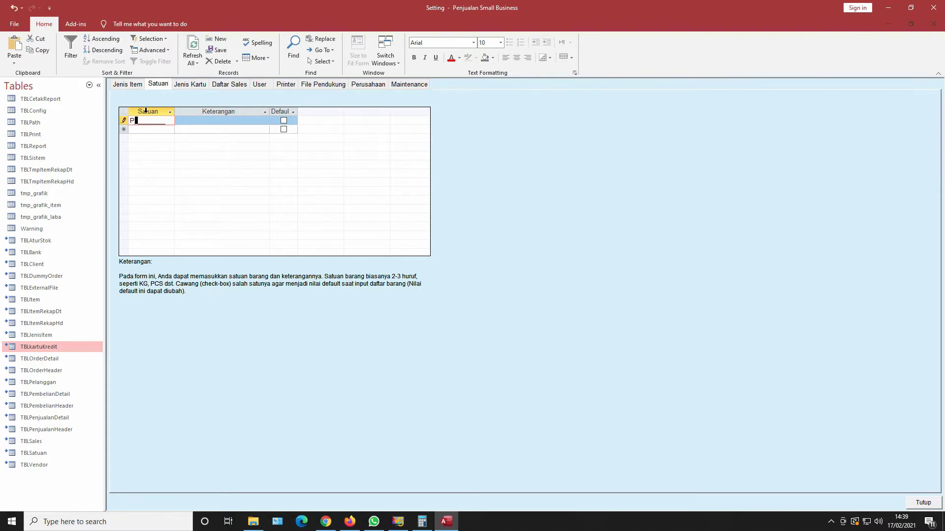
type("CS")
key("Tab")
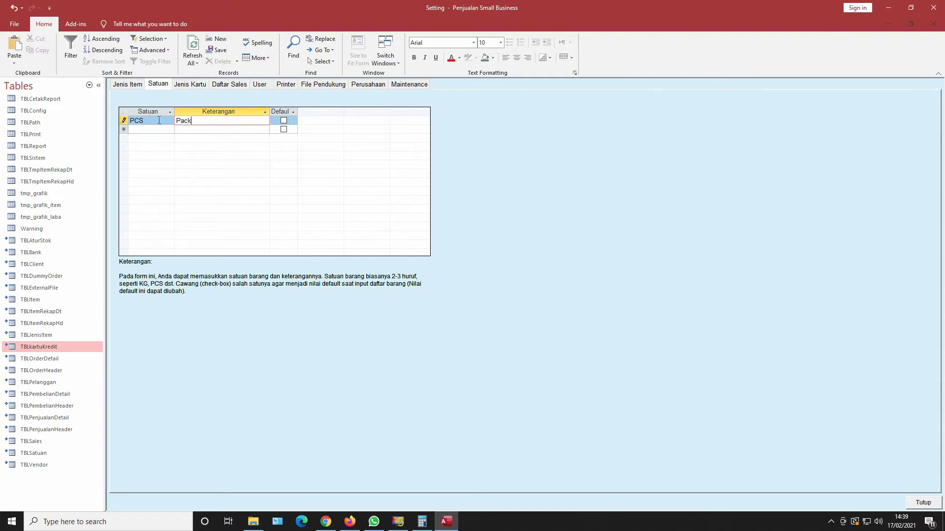
double_click(192, 121)
type("Pcs")
left_click(190, 85)
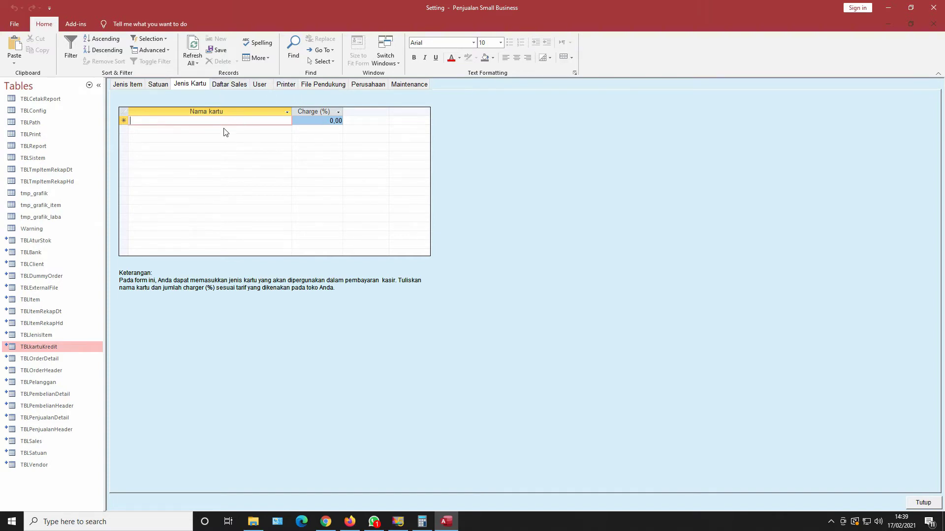
Check the Daftar Sales list, then inspect the existing admin account on the User page.
left_click(226, 86)
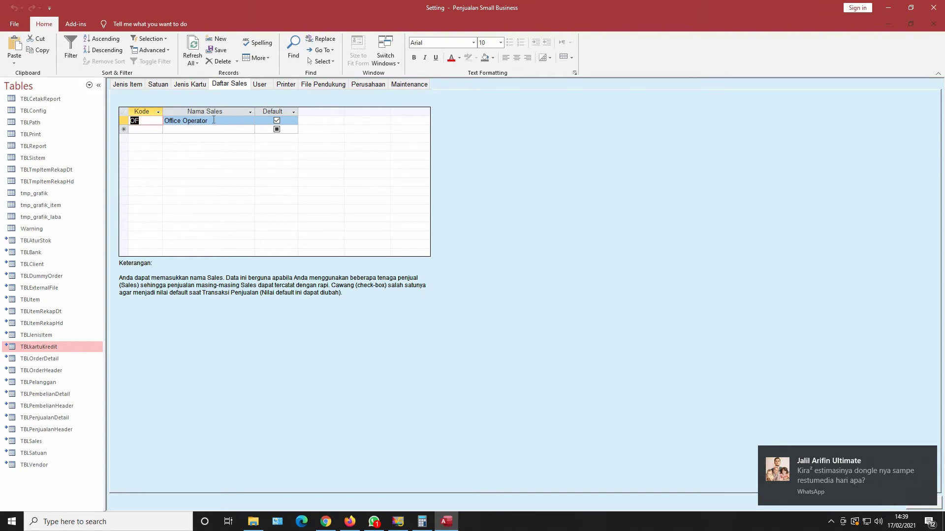
left_click(140, 130)
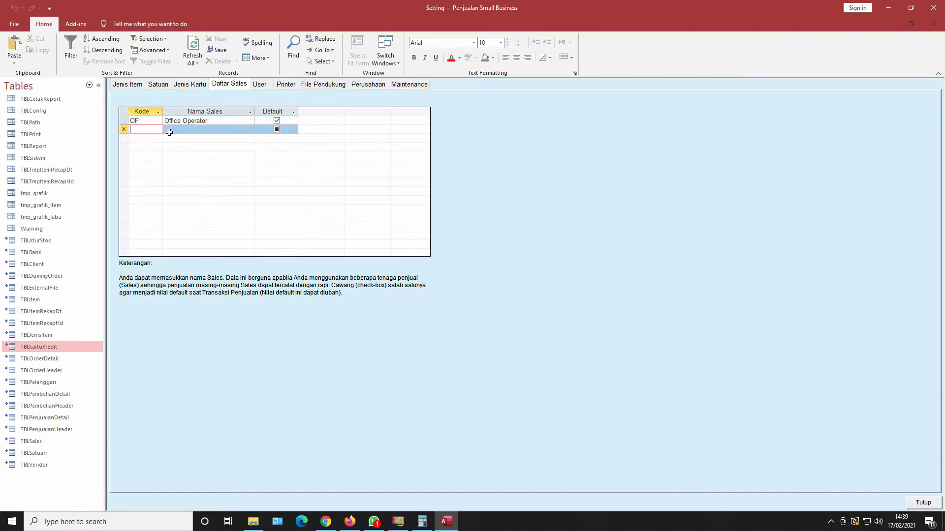
left_click(260, 84)
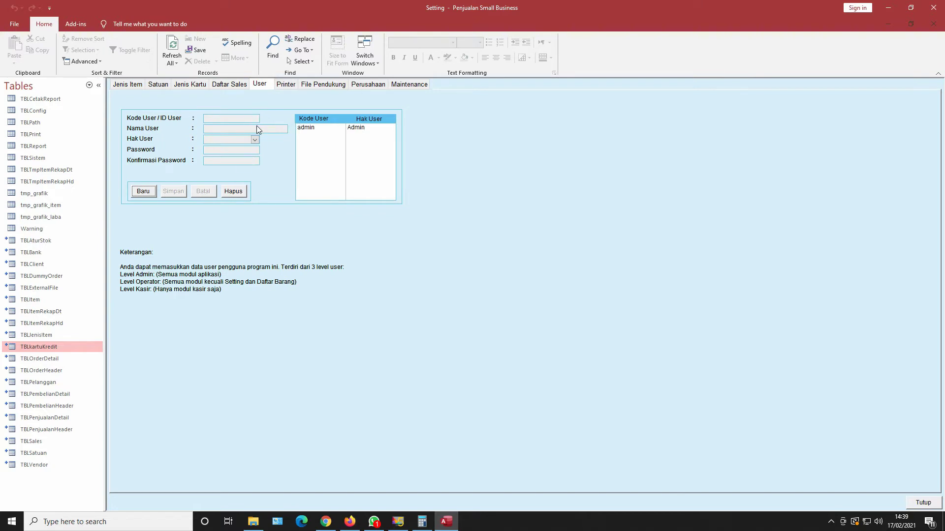
left_click(309, 129)
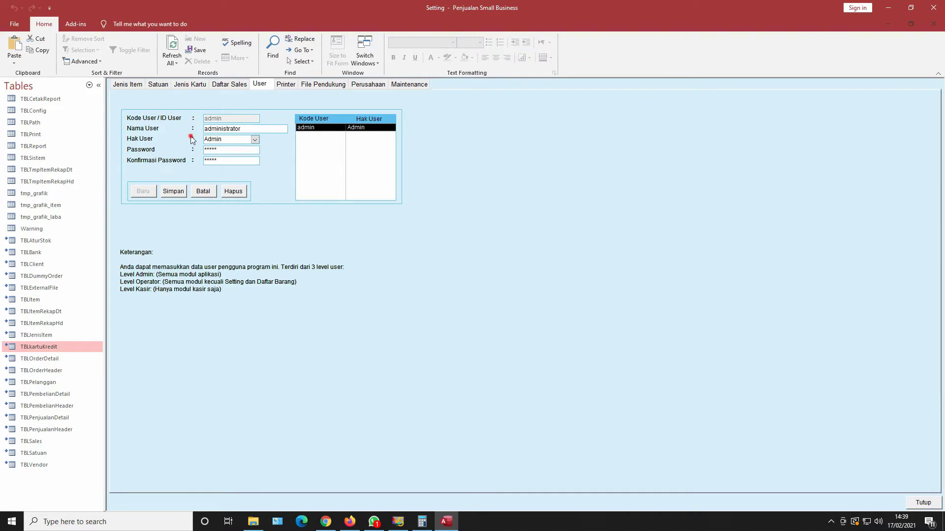
left_click(213, 190)
Create a new user ID with Kasir access, enter and confirm its password, and save it.
left_click(143, 191)
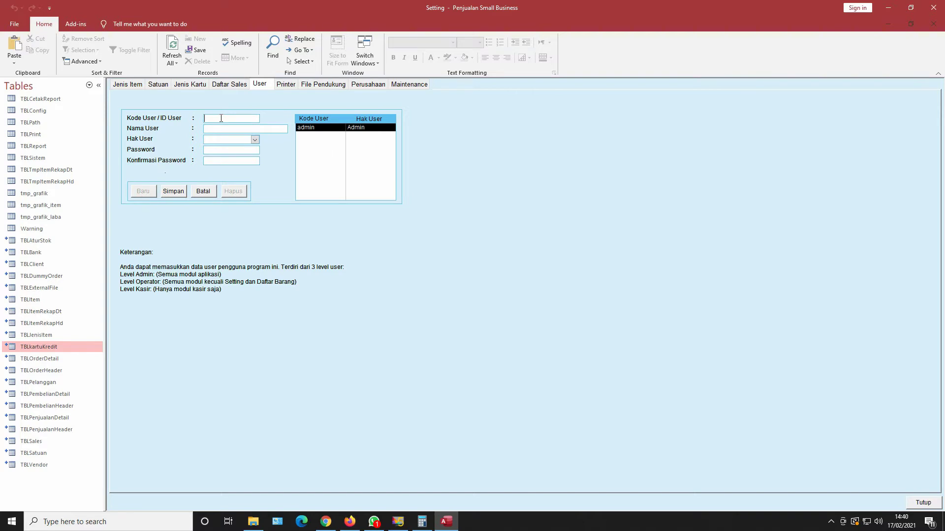
type("kasi")
type("kas")
left_click(255, 140)
left_click(213, 163)
left_click(213, 150)
type("kasir")
left_click(220, 161)
type("kas")
left_click(173, 191)
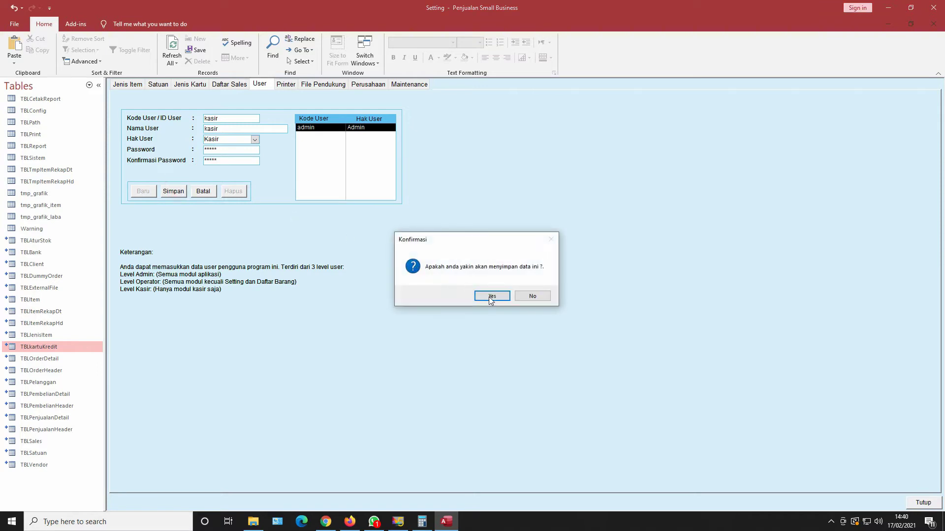
left_click(491, 297)
left_click(321, 135)
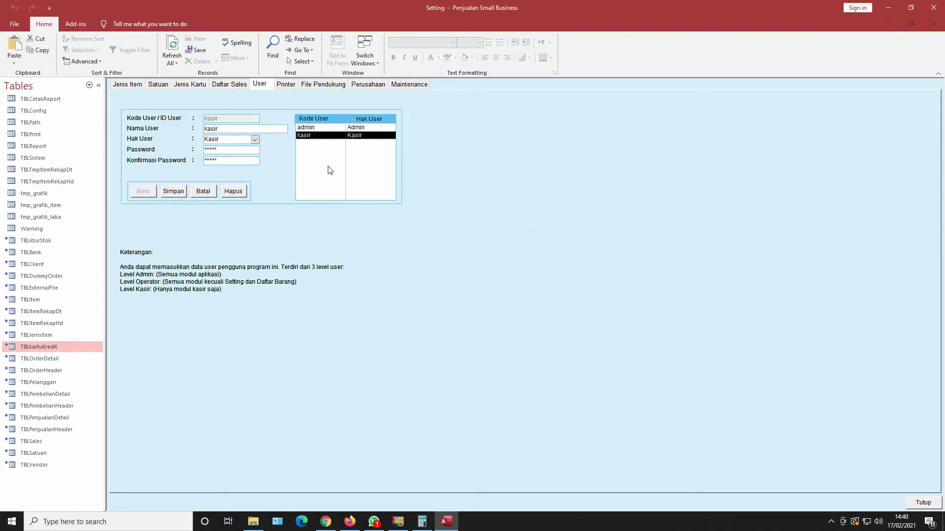
Keep 80mm Series Printer for receipts and PDF Writer Pro for purchases and sales.
left_click(282, 86)
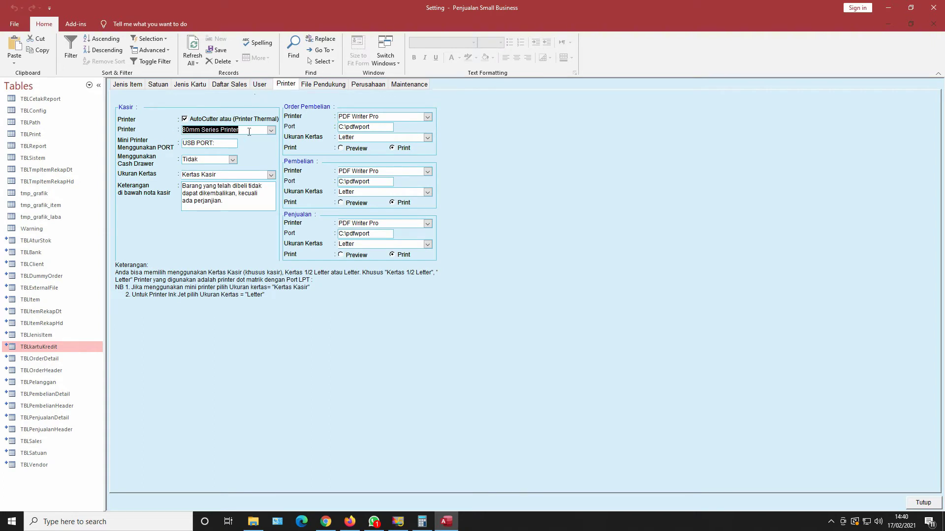
left_click(271, 130)
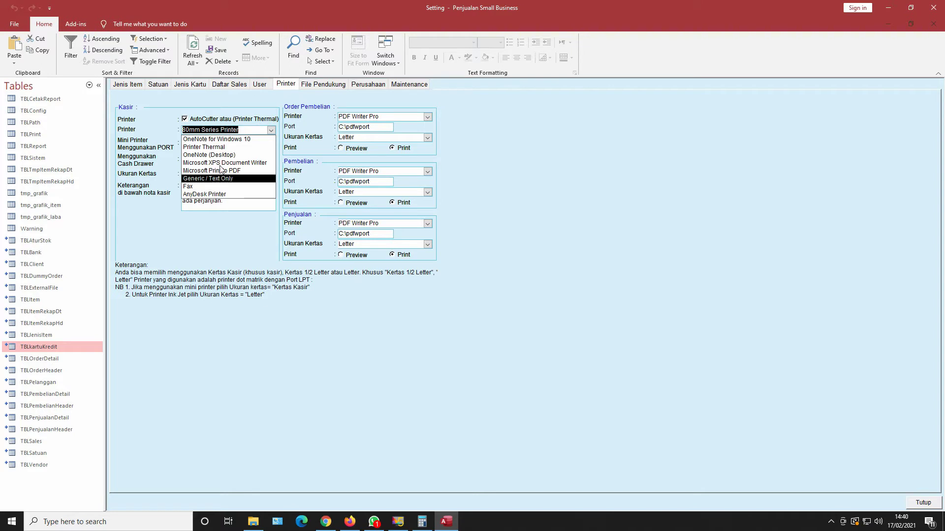
left_click(221, 141)
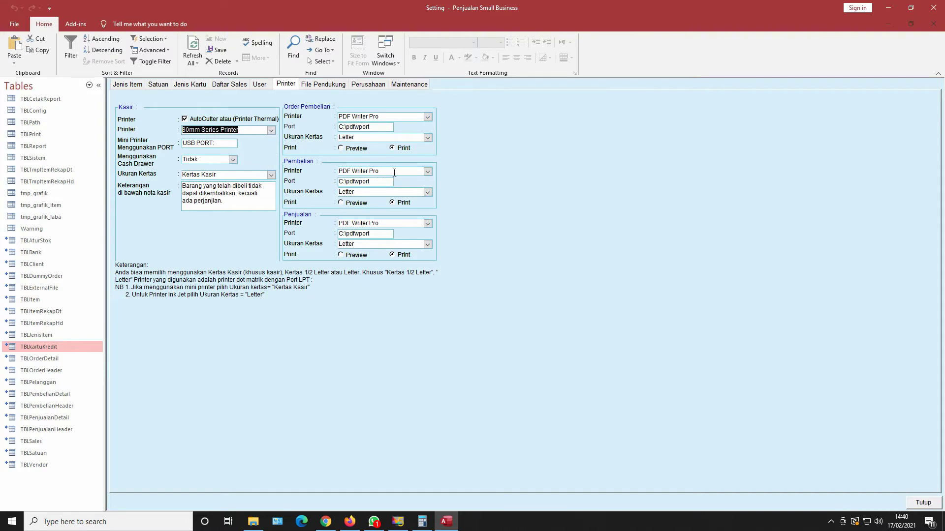
left_click(427, 171)
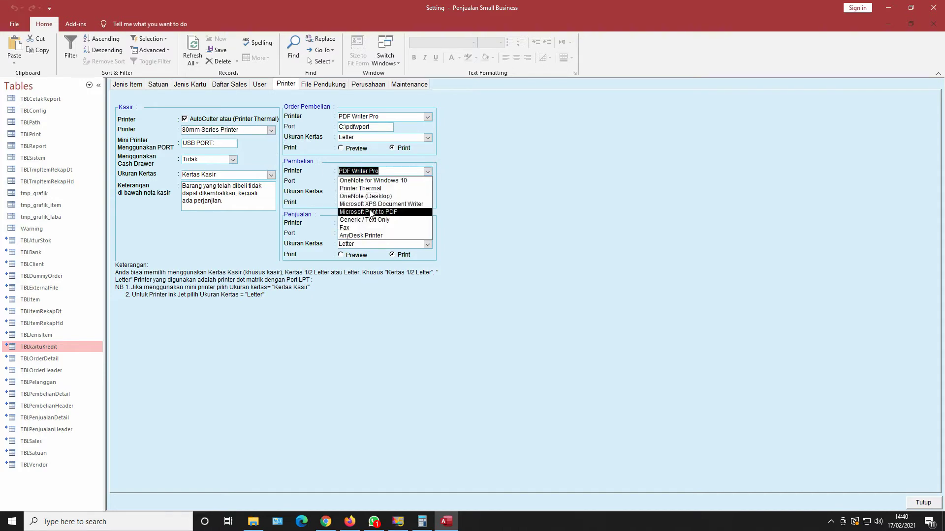
left_click(468, 142)
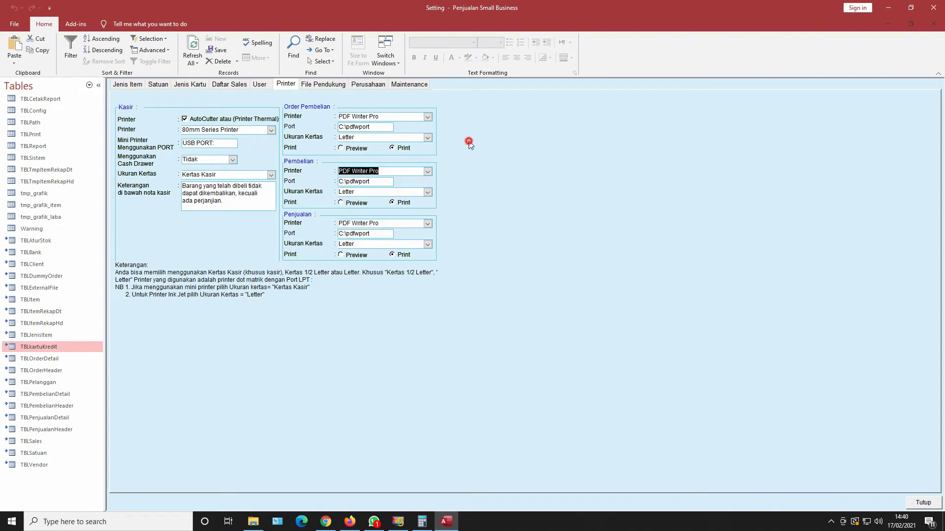
left_click(428, 224)
left_click(428, 222)
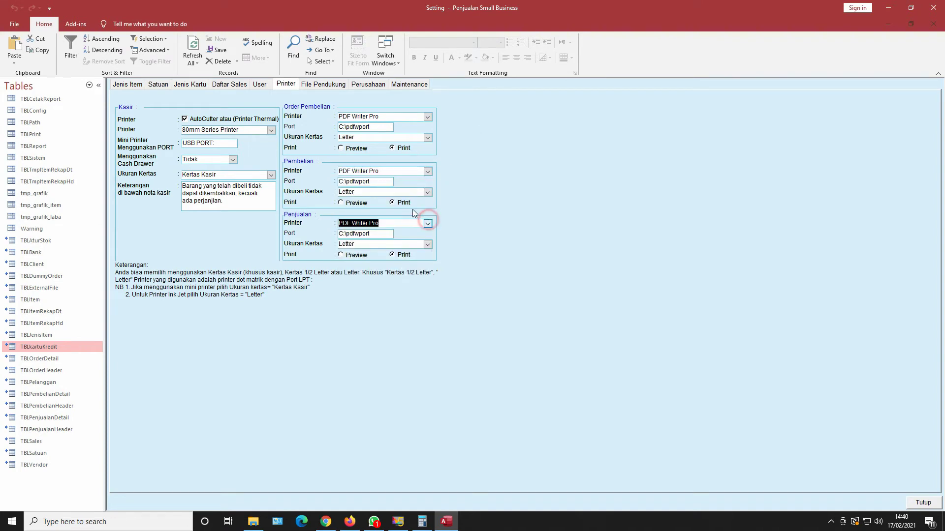
left_click(316, 87)
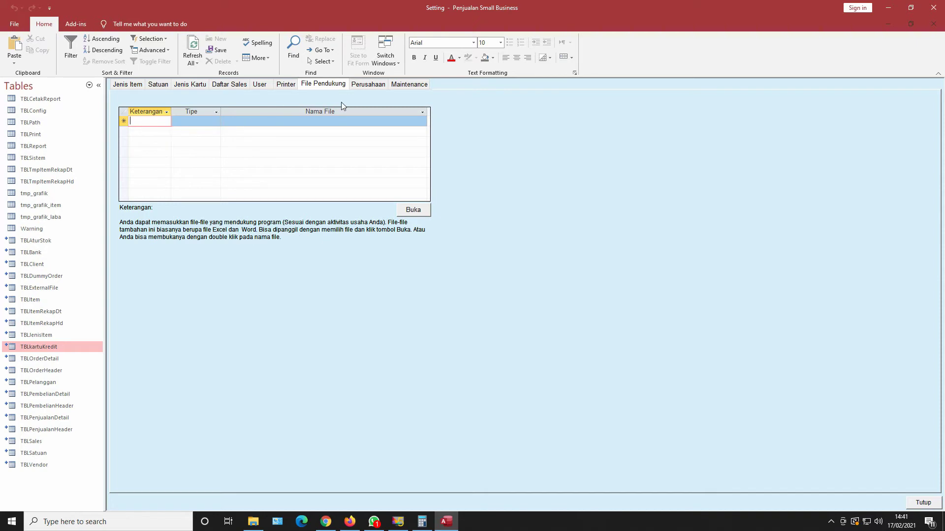
Switch between the Perusahaan, File Pendukung and Printer pages, ending on Perusahaan company details.
left_click(364, 86)
left_click(333, 84)
left_click(287, 84)
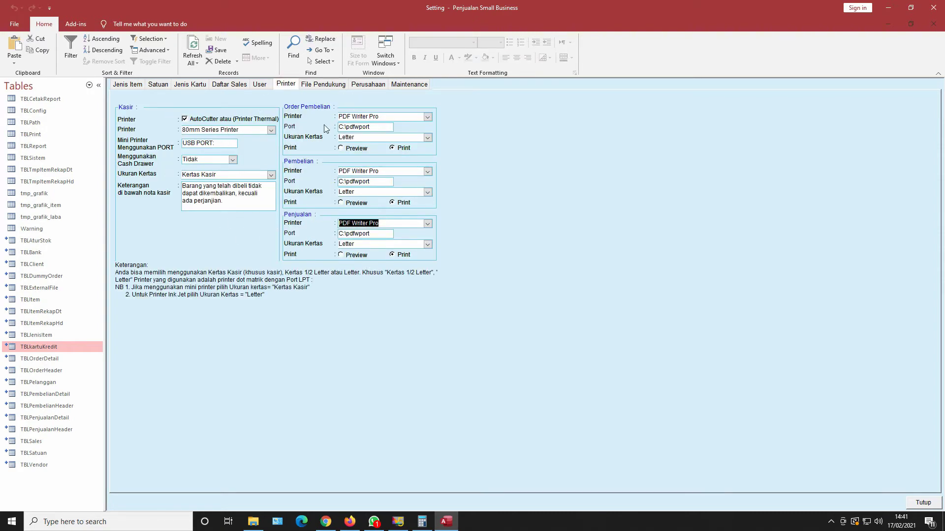
left_click(364, 86)
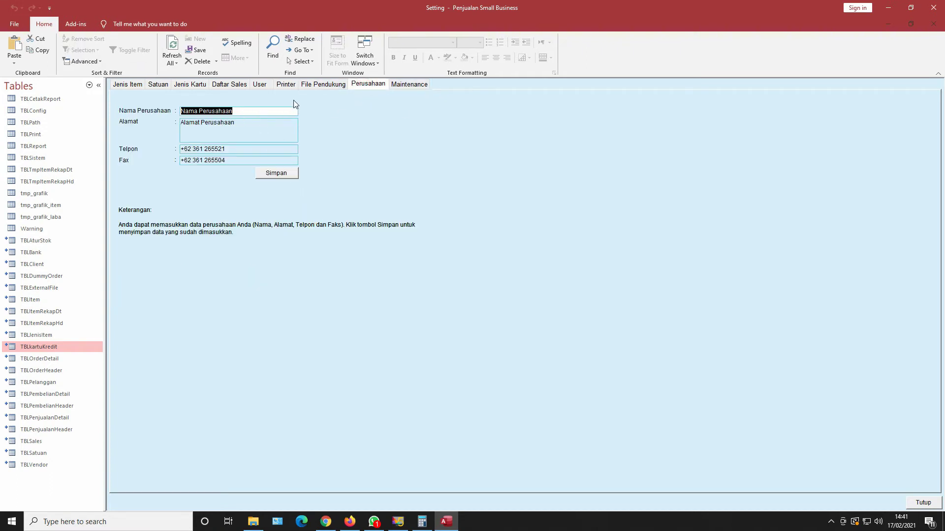
Save company name Restu Media with the company address, clearing the phone and fax numbers.
type("Re")
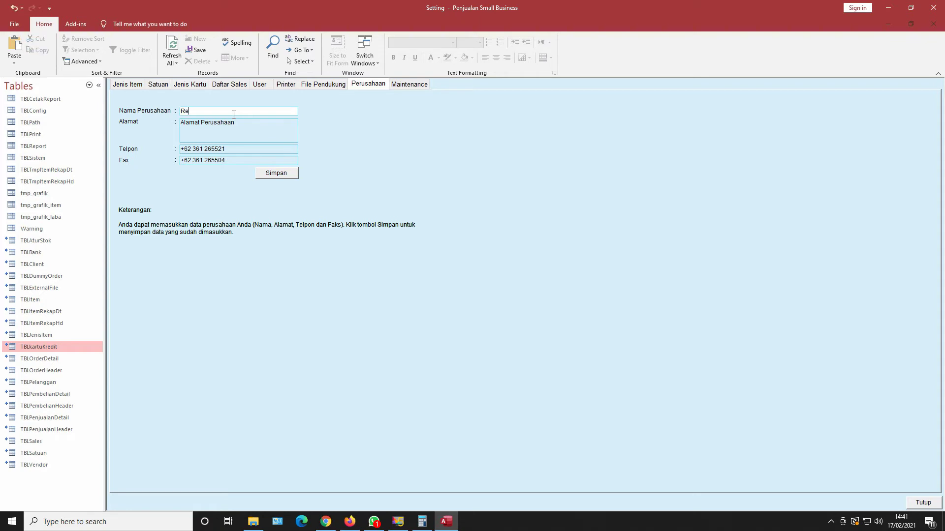
type("stu Media")
key("Tab")
type("P")
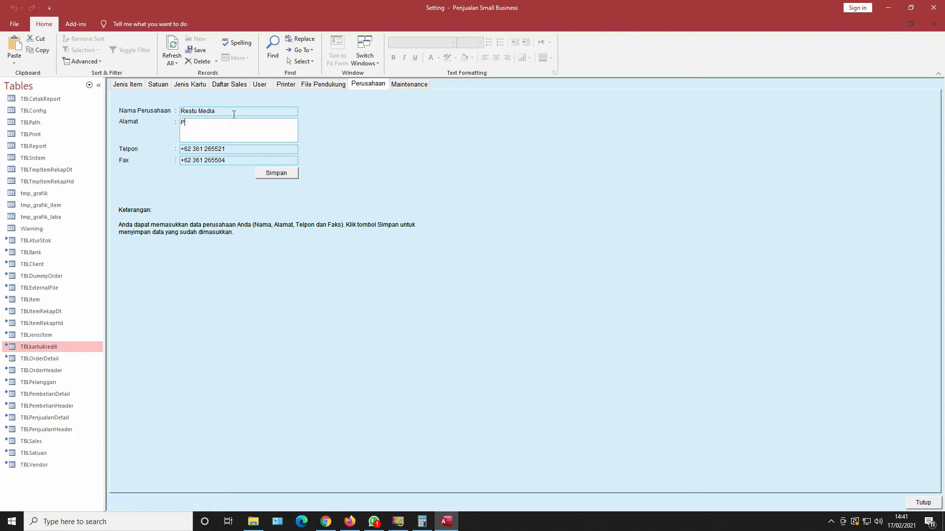
type("erumahan Lemigas")
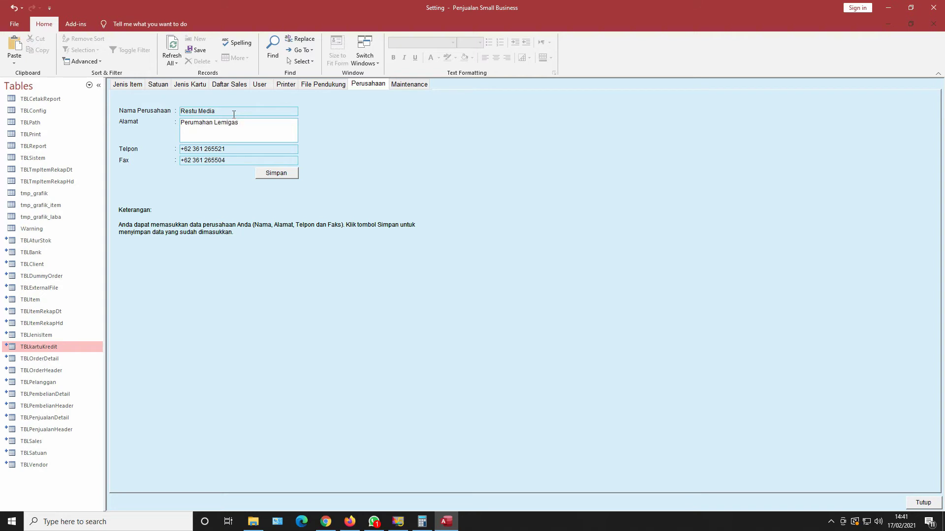
type(" Dep")
left_click(229, 149)
key("BackSpace")
key("BackSpace")
key("BackSpace")
key("BackSpace")
key("BackSpace")
key("BackSpace")
key("BackSpace")
key("BackSpace")
key("BackSpace")
key("BackSpace")
key("BackSpace")
key("BackSpace")
key("BackSpace")
key("BackSpace")
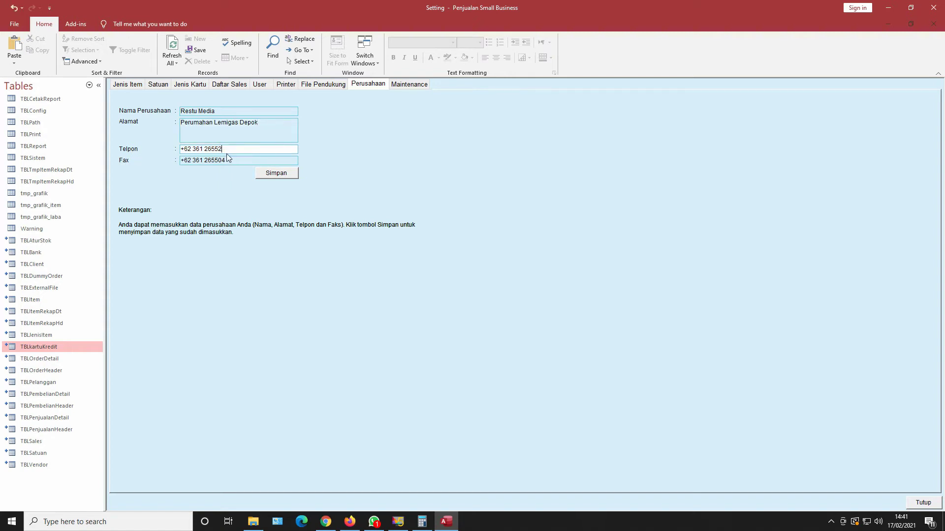
key("Tab")
key("BackSpace")
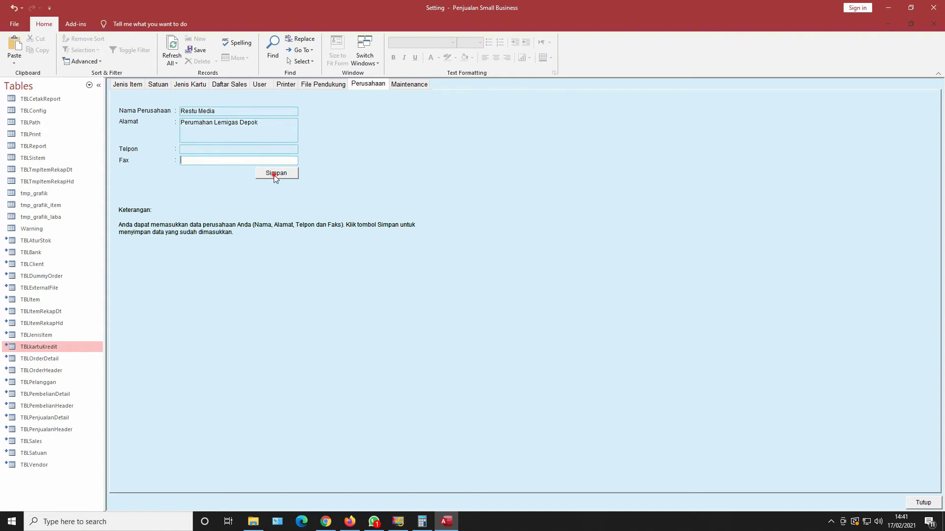
left_click(274, 173)
left_click(501, 298)
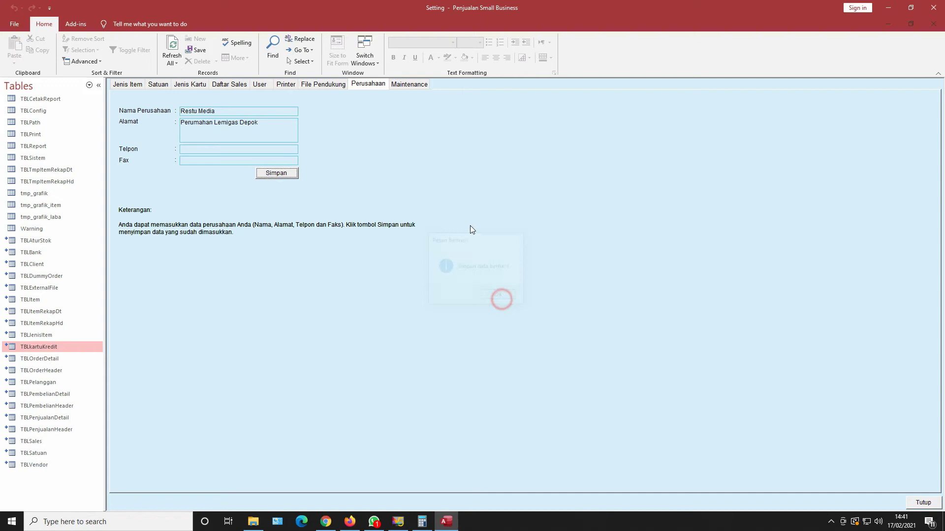
left_click(408, 86)
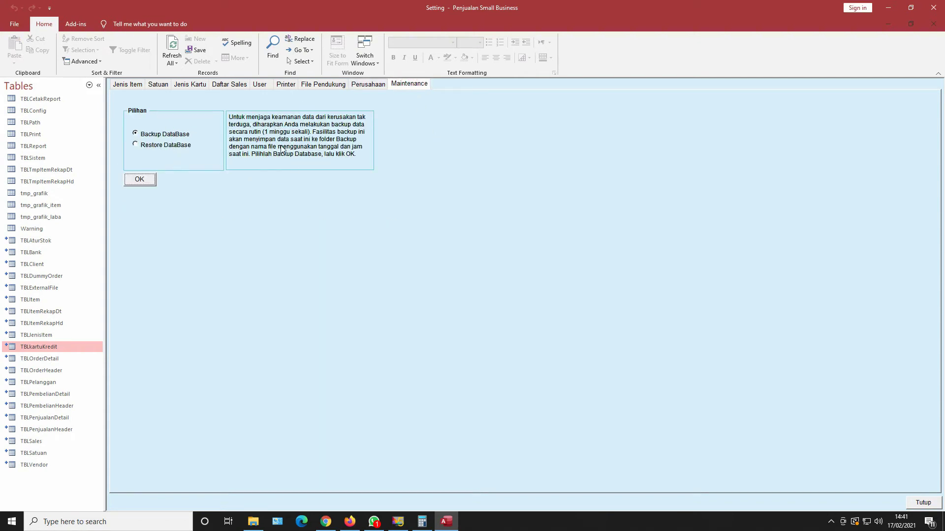
Leave the item types list and close Setting, then open Daftar Barang from the main menu.
left_click(127, 85)
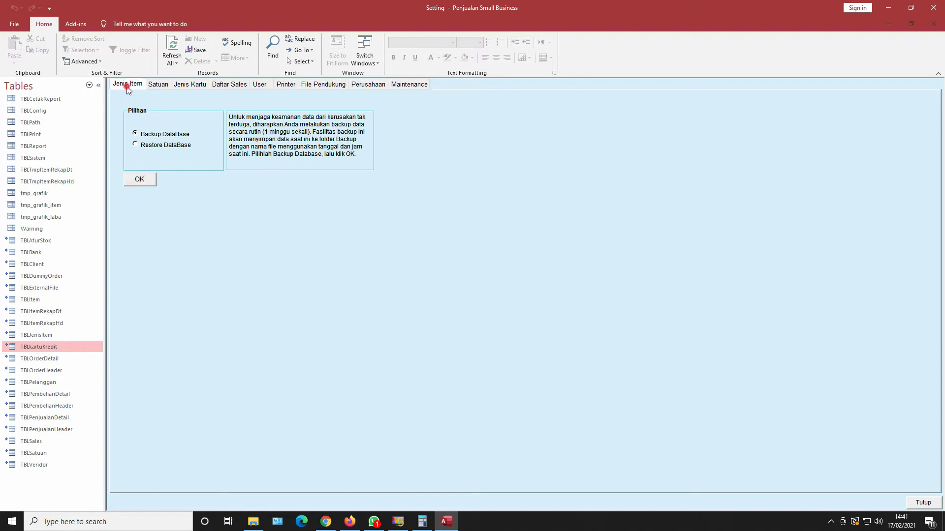
left_click(934, 504)
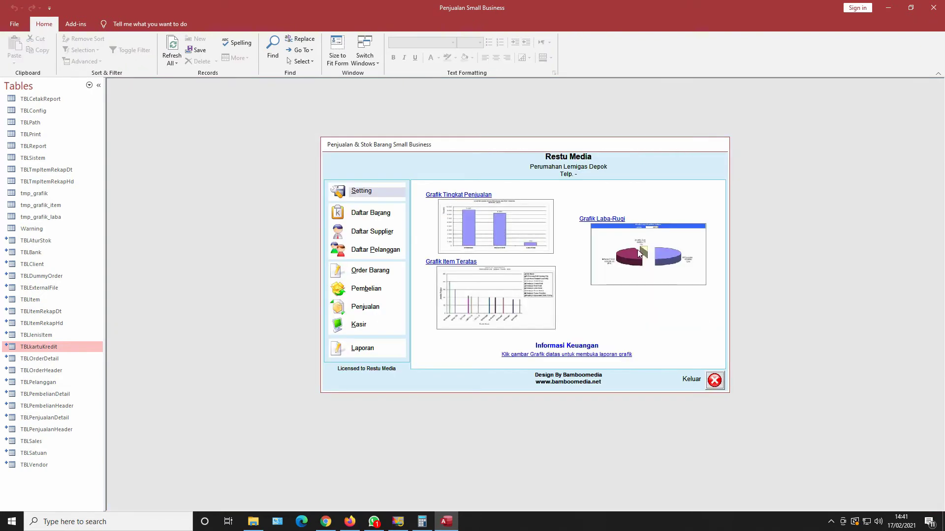
left_click(374, 215)
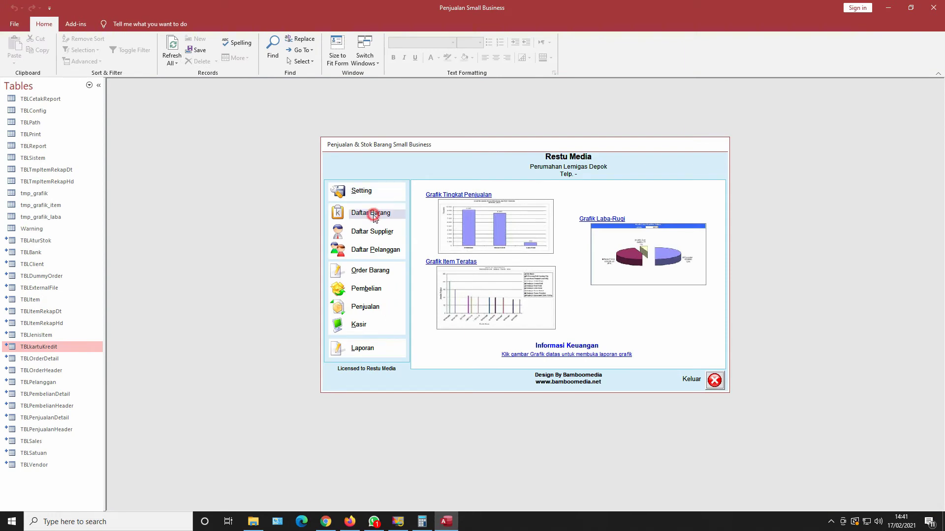
Start a new item with Kode Barang 001.
left_click(934, 87)
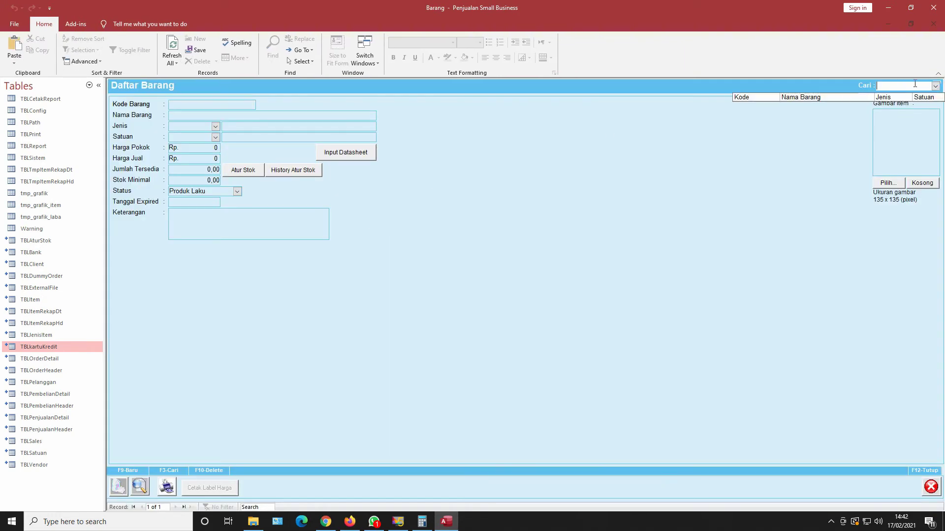
left_click(805, 125)
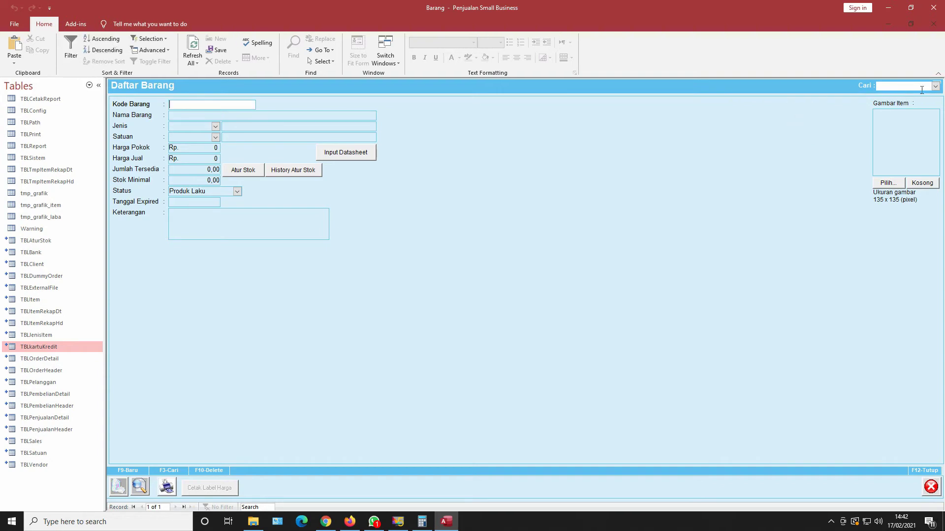
left_click(935, 87)
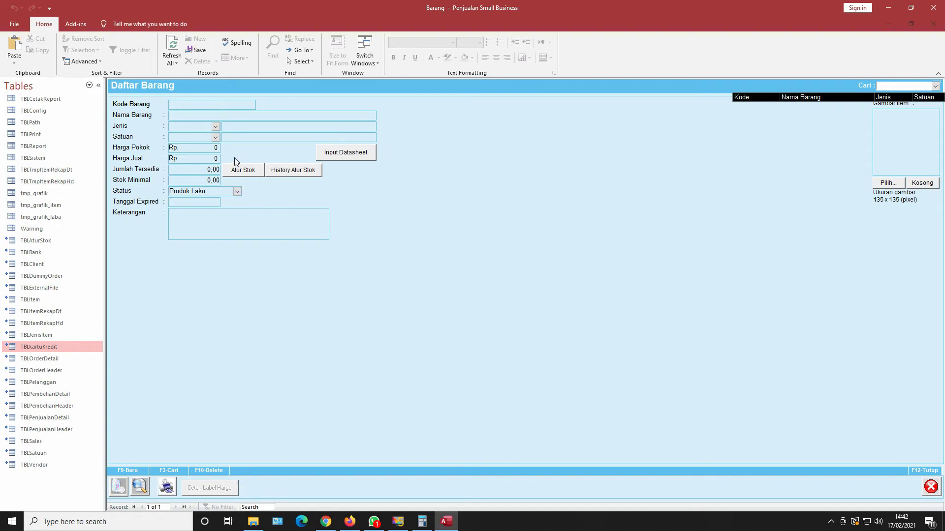
left_click(204, 104)
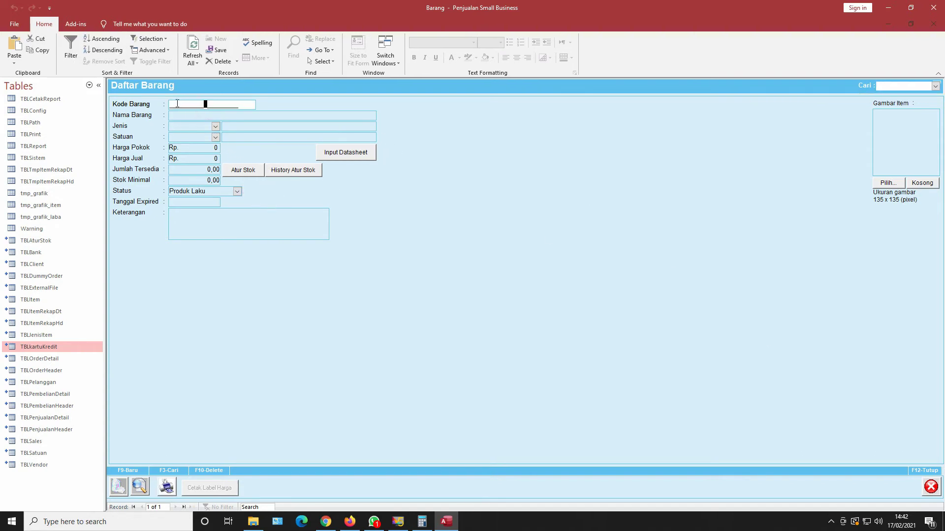
type("00")
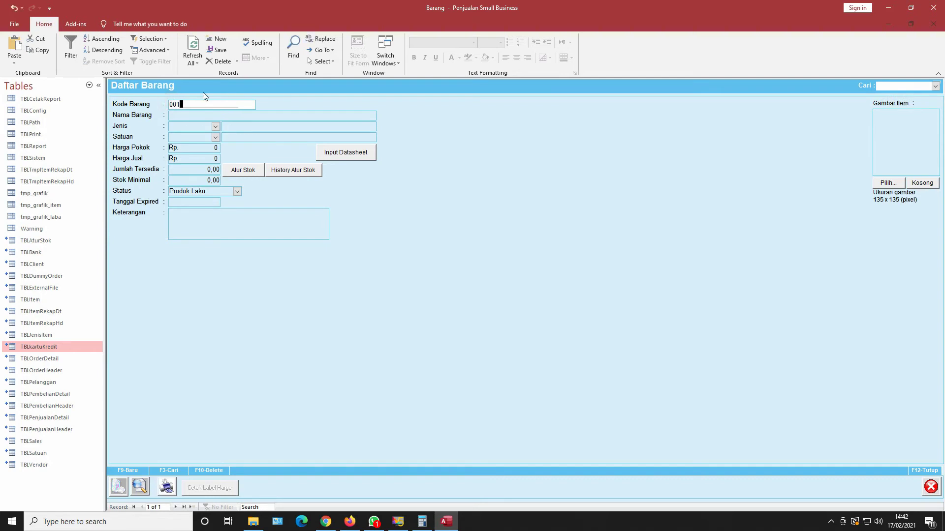
type("1")
left_click(203, 114)
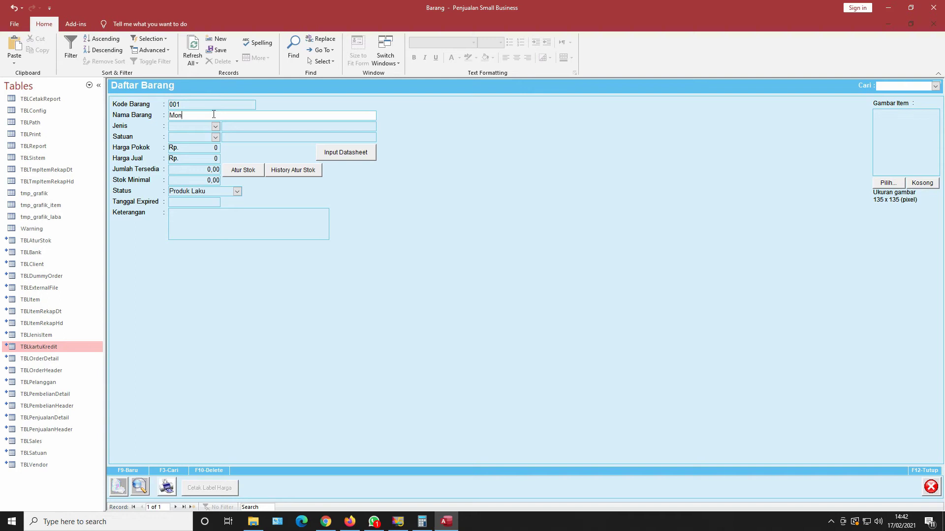
Set the item type to ELK Elektronik and the unit to PCS.
left_click(215, 126)
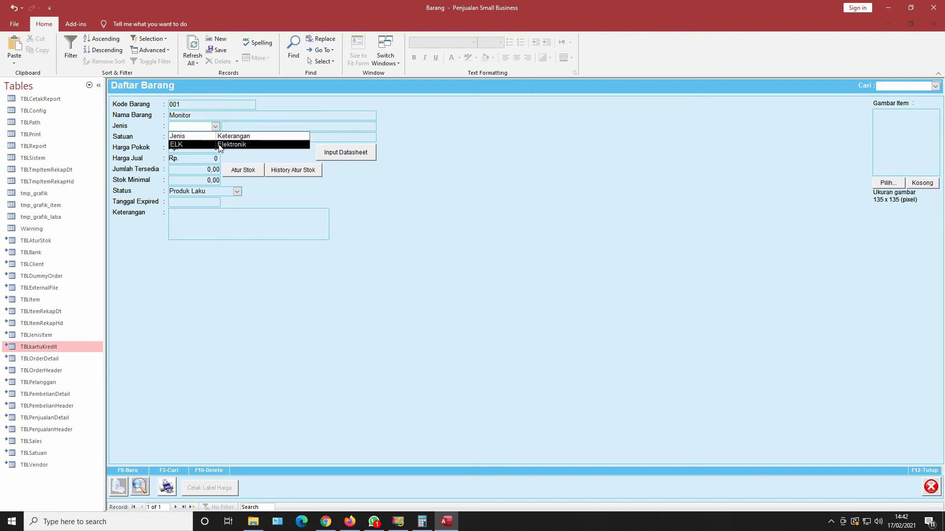
left_click(218, 145)
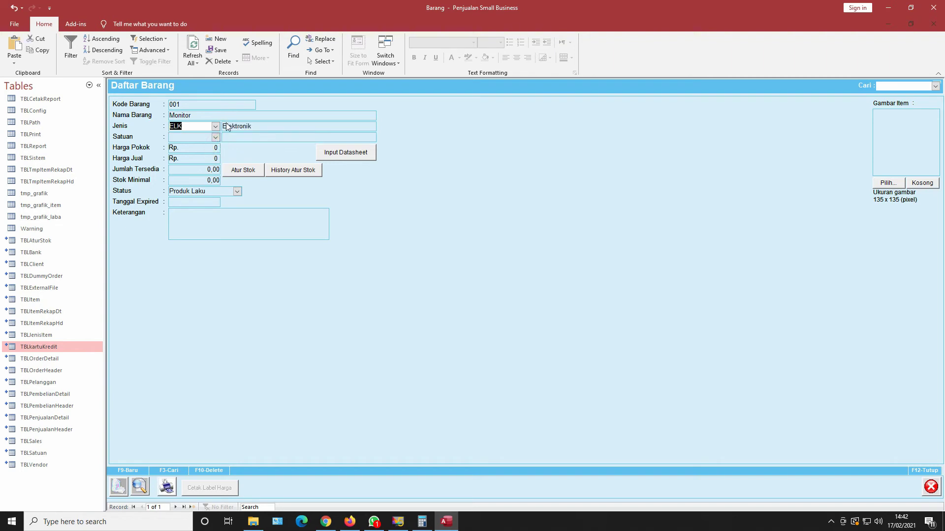
left_click(215, 137)
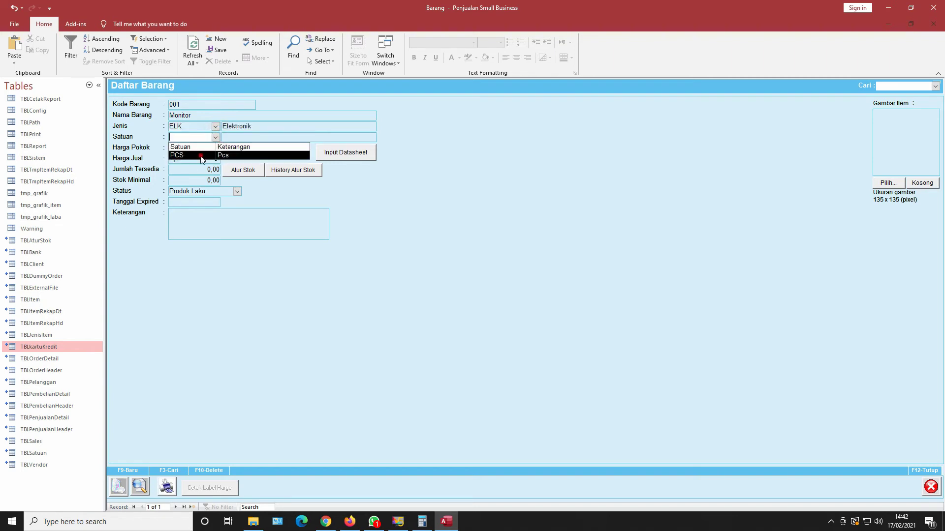
left_click(231, 155)
Enter cost price 50000, selling price 75000 and minimum stock 3.
left_click(208, 148)
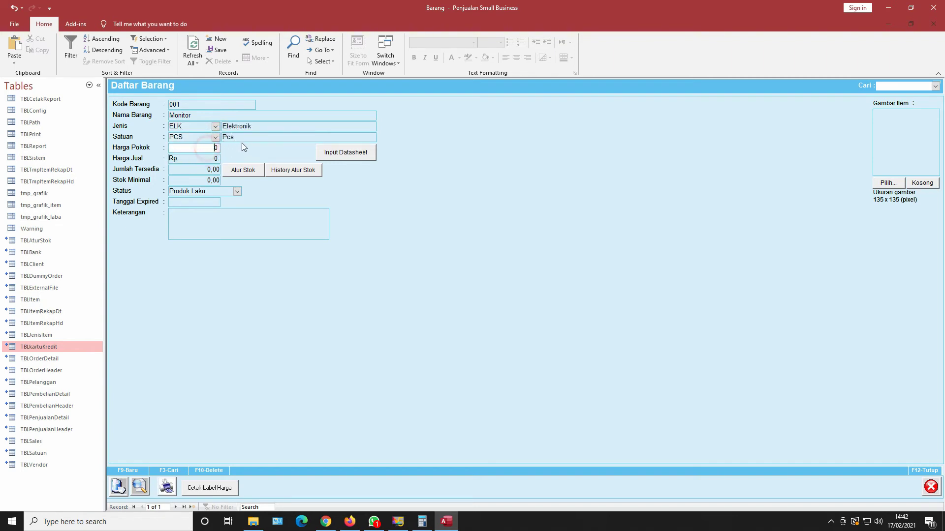
type("500000")
left_click(215, 158)
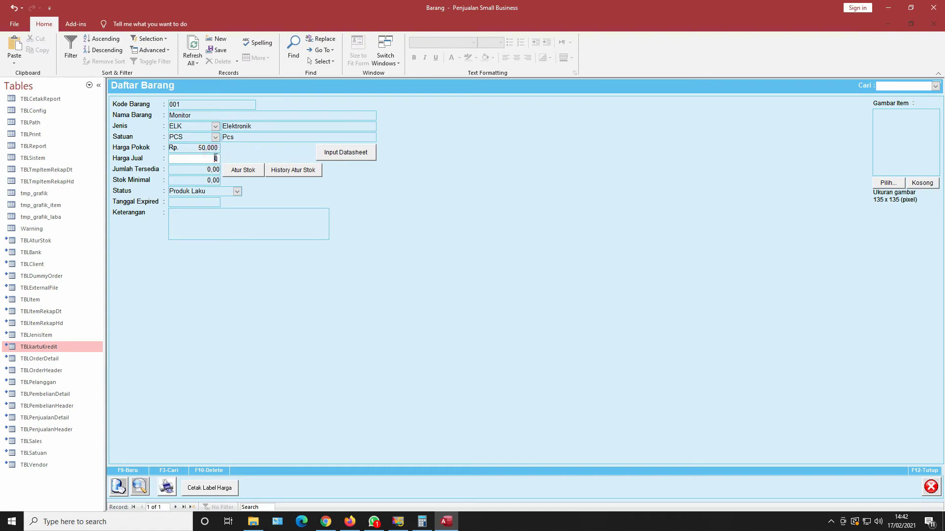
type("75000")
left_click(232, 148)
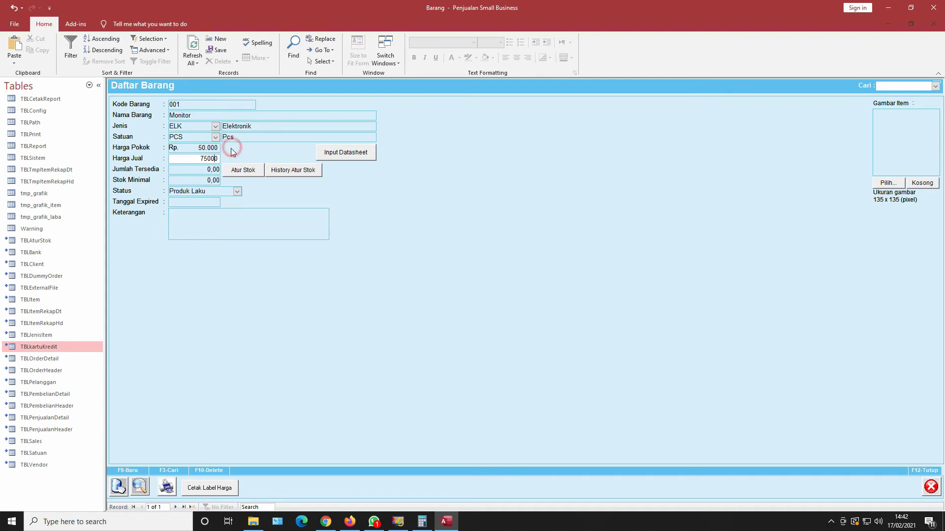
left_click(208, 180)
left_click_drag(209, 180, 229, 184)
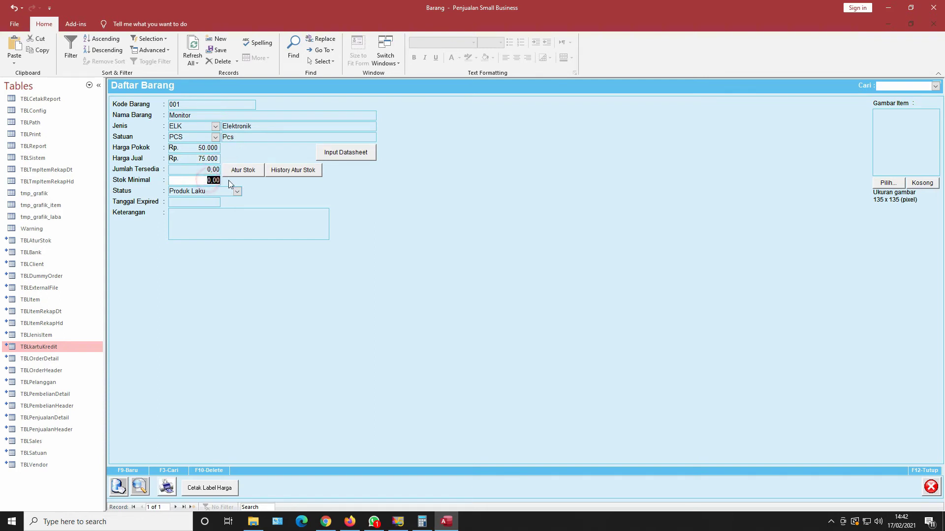
type("3")
left_click(234, 157)
left_click(249, 169)
Set the Monitor's current stock to 5 through Atur Stok and save it.
left_click(237, 173)
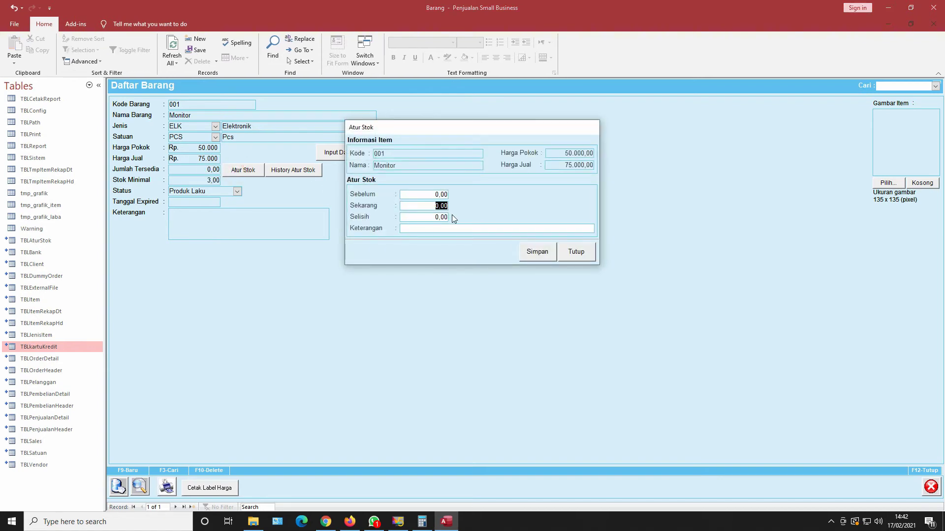
left_click(532, 254)
left_click(509, 296)
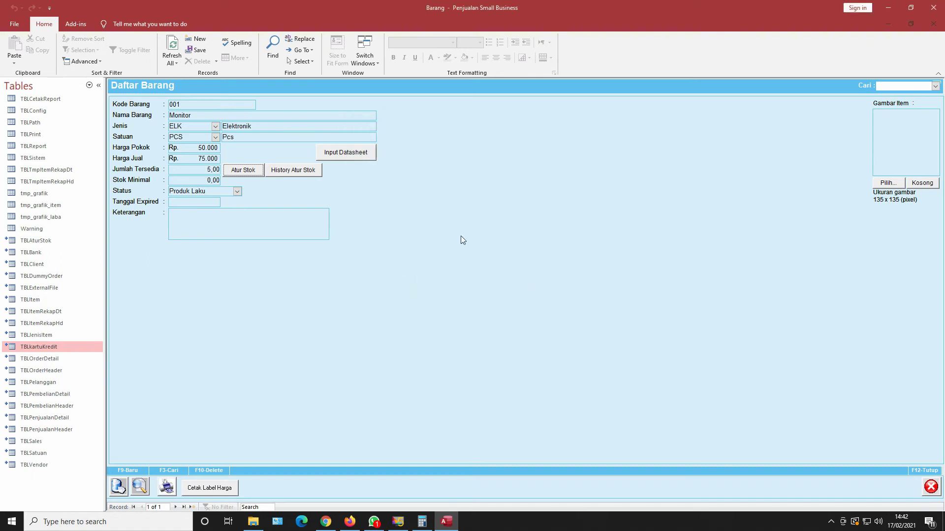
Re-enter 3 as the Monitor's minimum stock.
left_click_drag(198, 180, 231, 180)
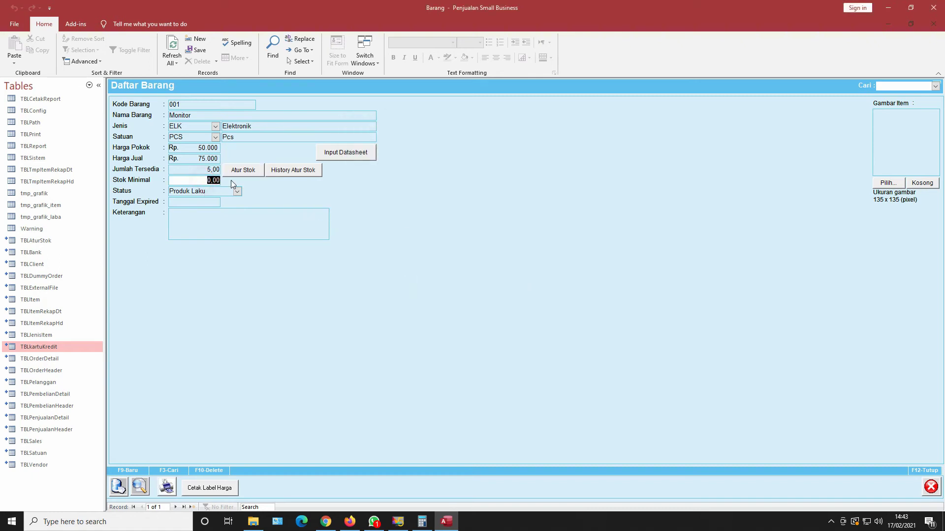
type("3")
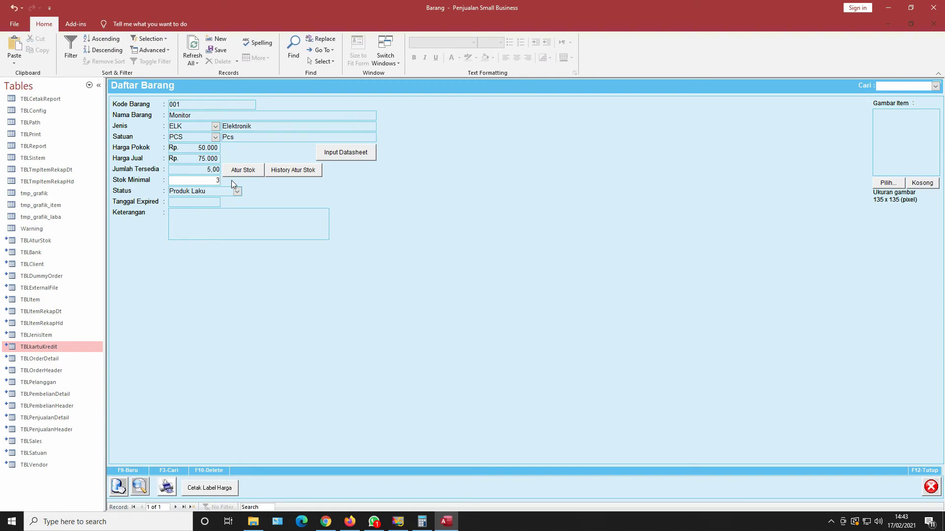
left_click(253, 187)
left_click(186, 201)
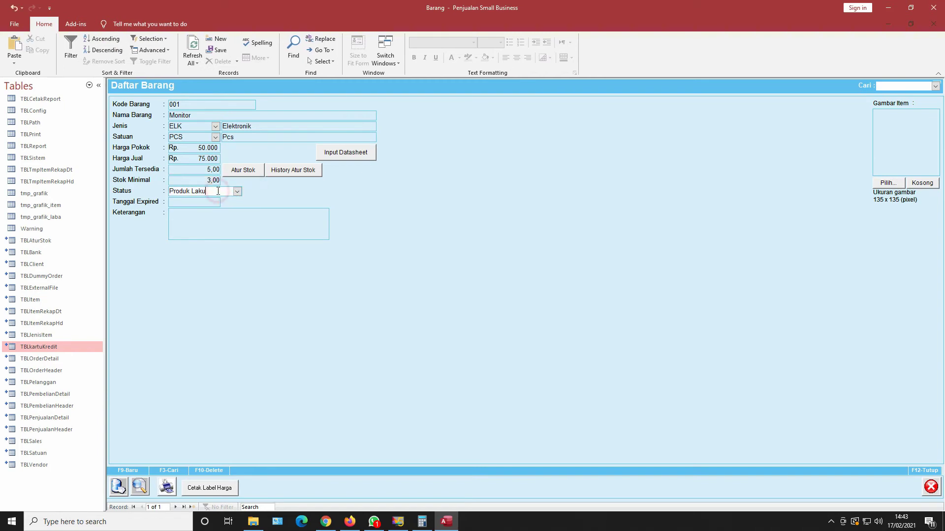
left_click(195, 217)
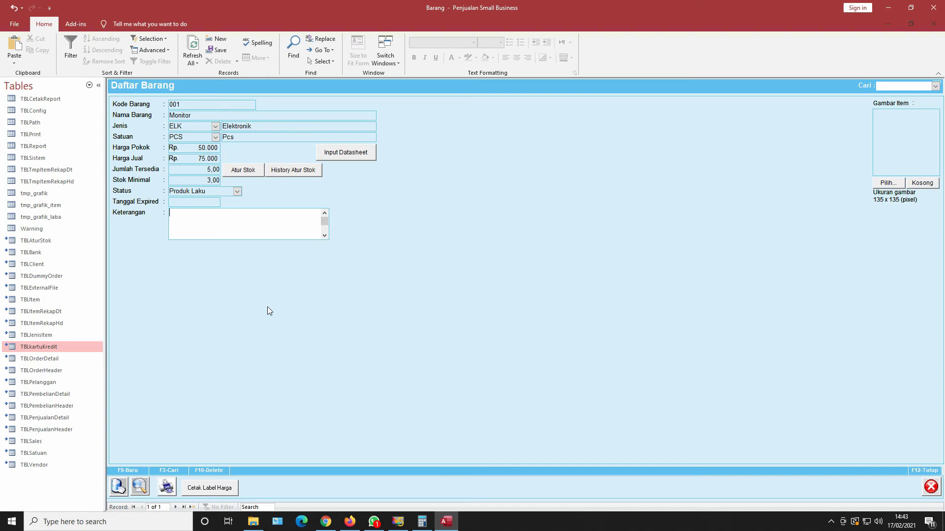
Save item 001 Monitor with F9, reload it from the Cari search, and close Daftar Barang.
key("F9")
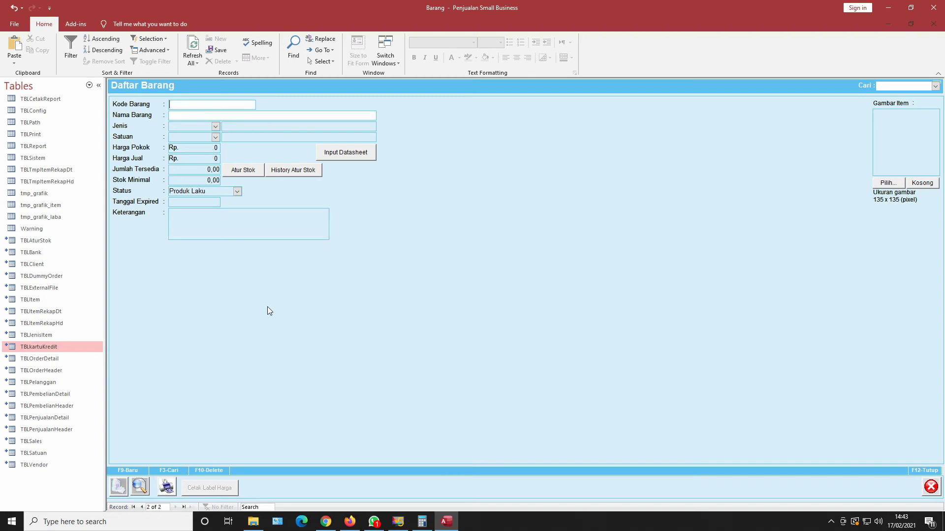
left_click(934, 85)
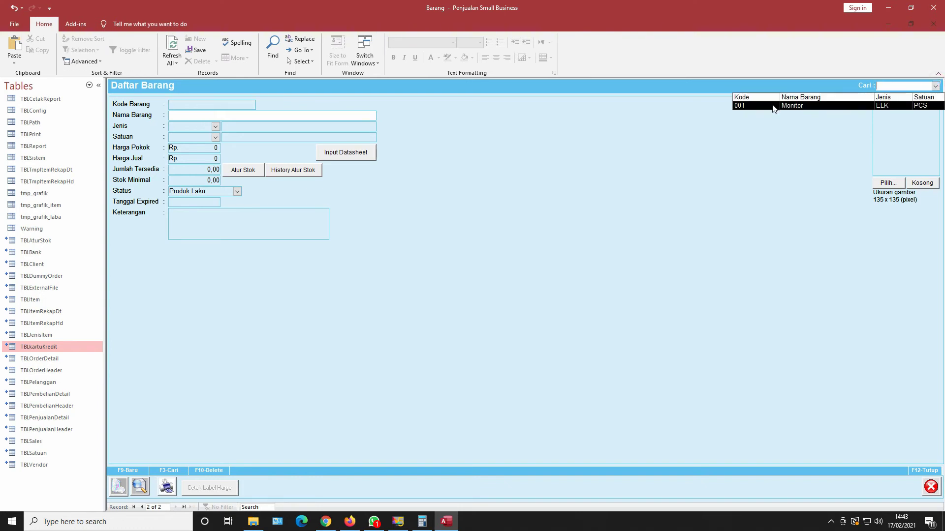
left_click(773, 106)
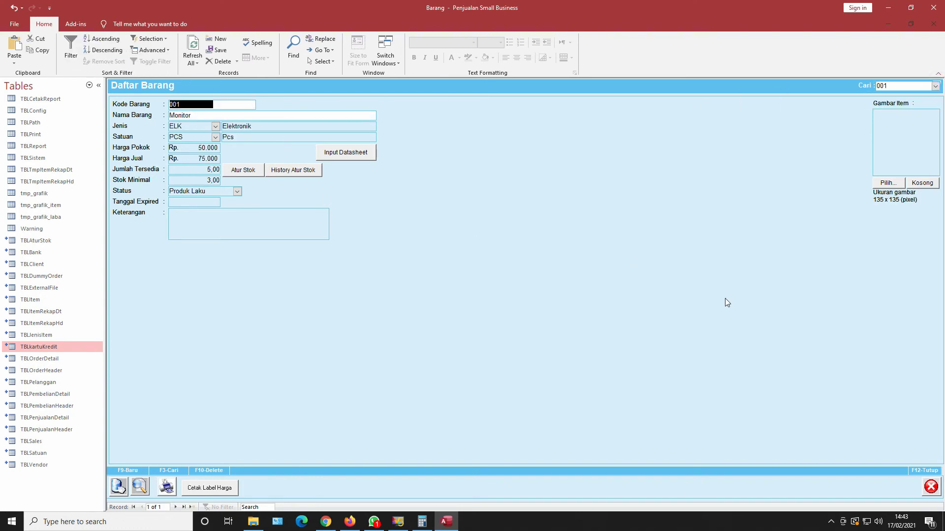
left_click(931, 487)
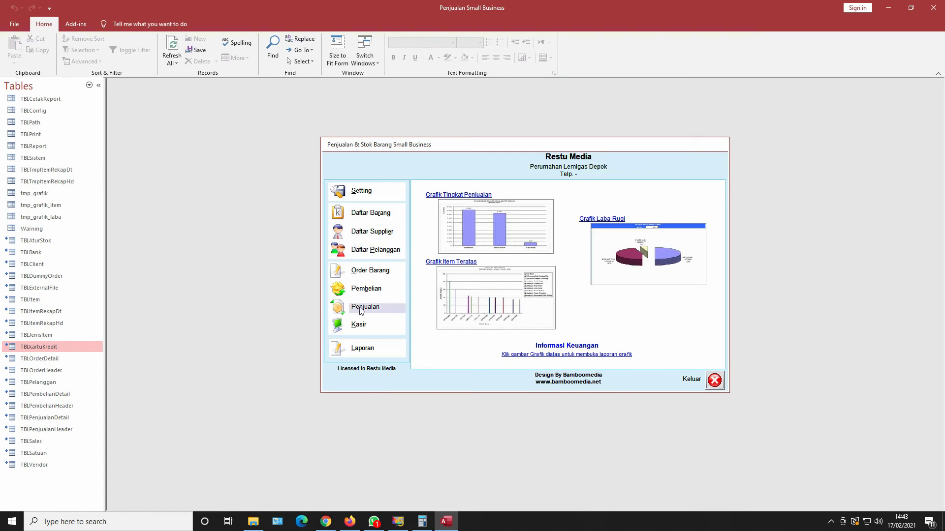
Open Daftar Supplier and enter supplier code 001.
left_click(368, 233)
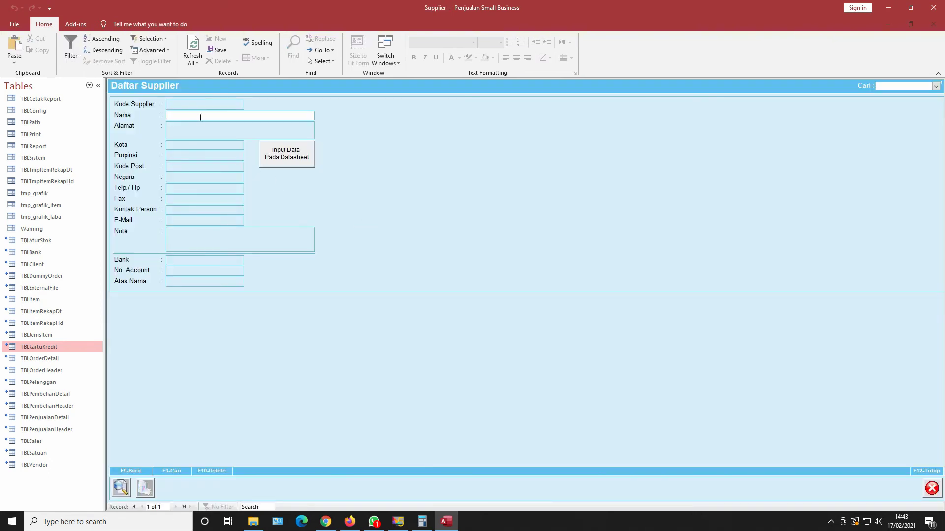
left_click(197, 102)
left_click(176, 103)
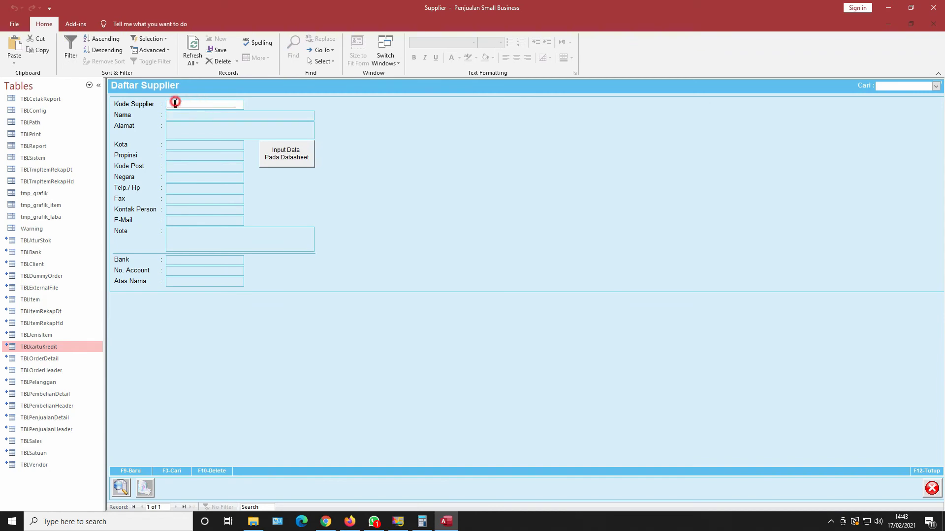
key("F9")
key("BackSpace")
type("001")
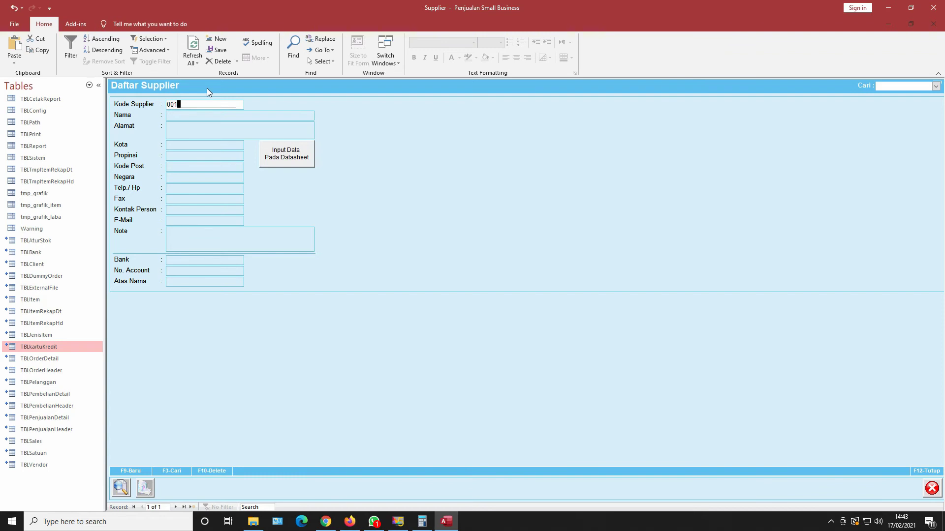
left_click(203, 115)
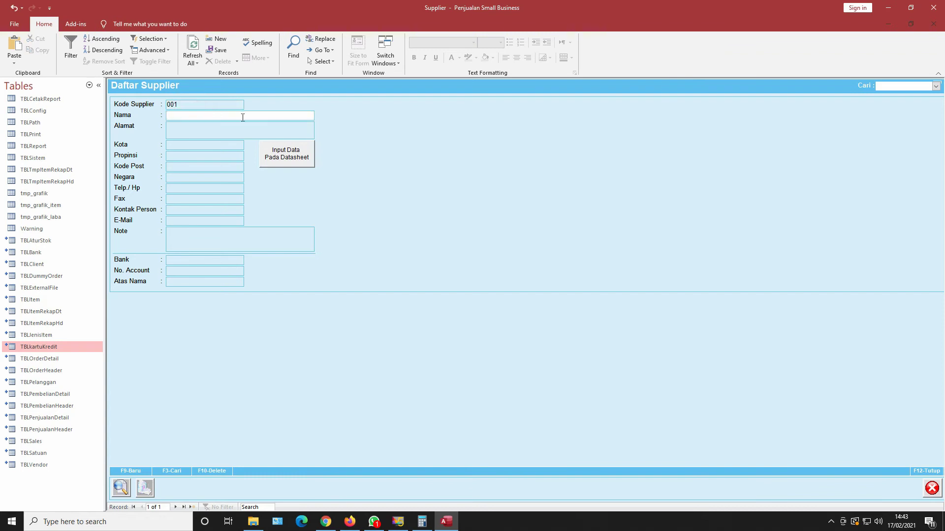
Clear code 001, dismiss the empty supplier name warning, and close the supplier list.
left_click_drag(193, 104, 132, 108)
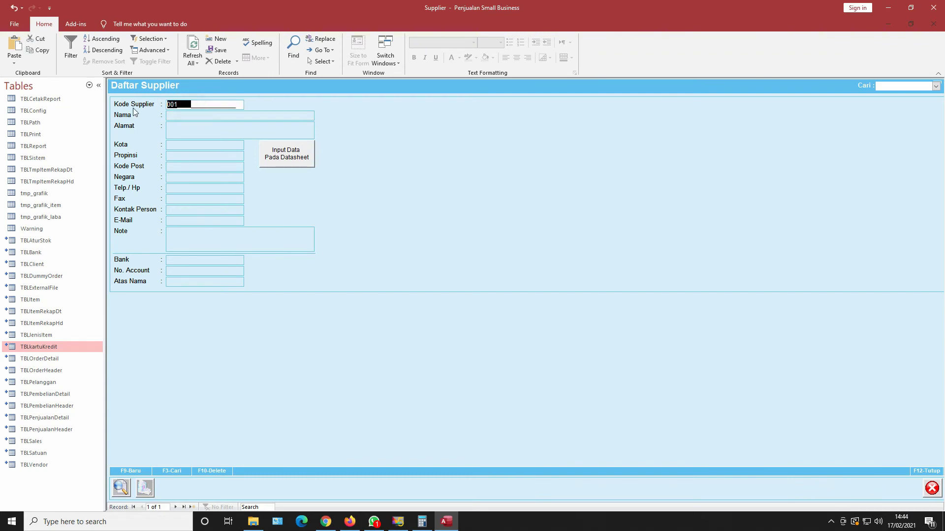
key("BackSpace")
left_click(169, 115)
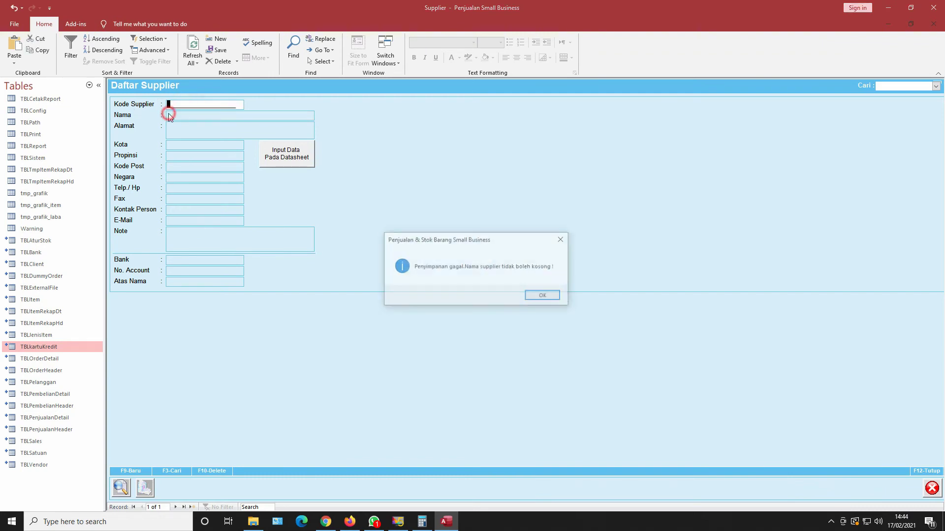
left_click(535, 294)
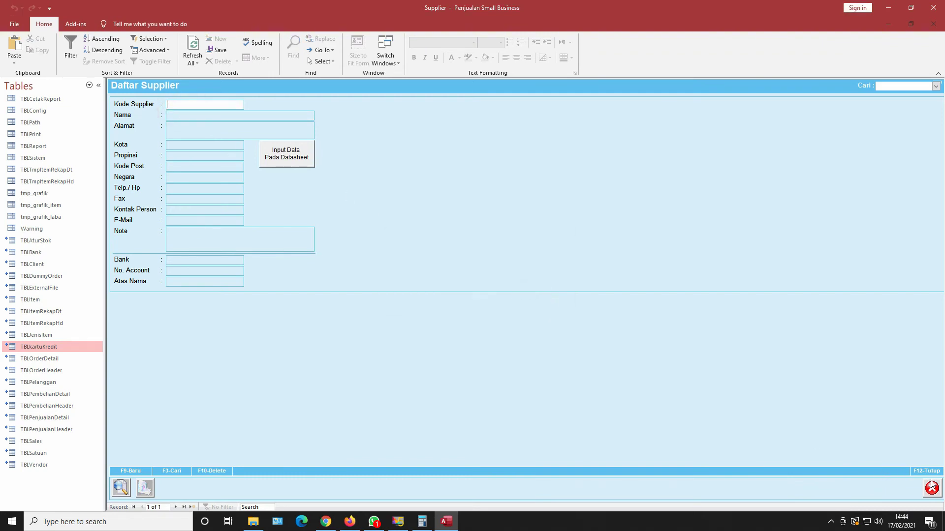
left_click(932, 488)
Open Daftar Supplier and enter supplier Jayakarta with address Jakarta.
left_click(372, 232)
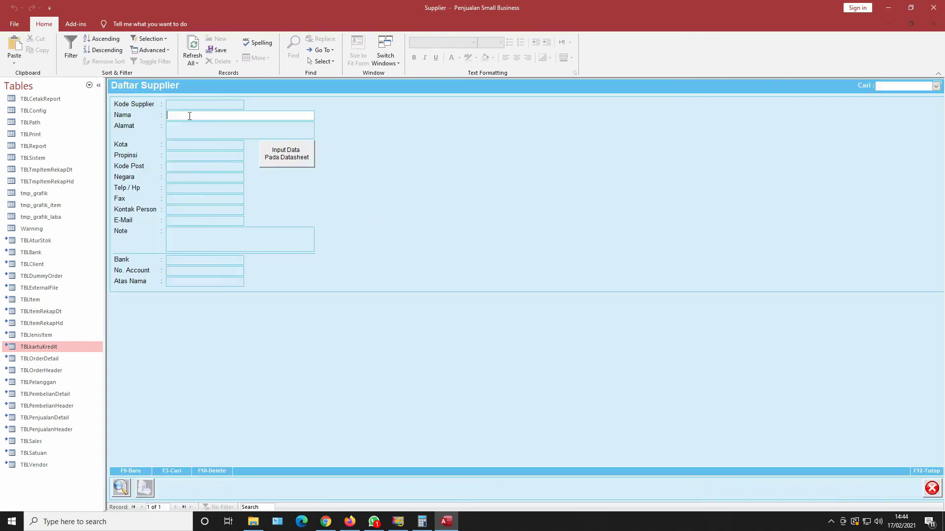
type("a")
key("BackSpace")
type("Jaya")
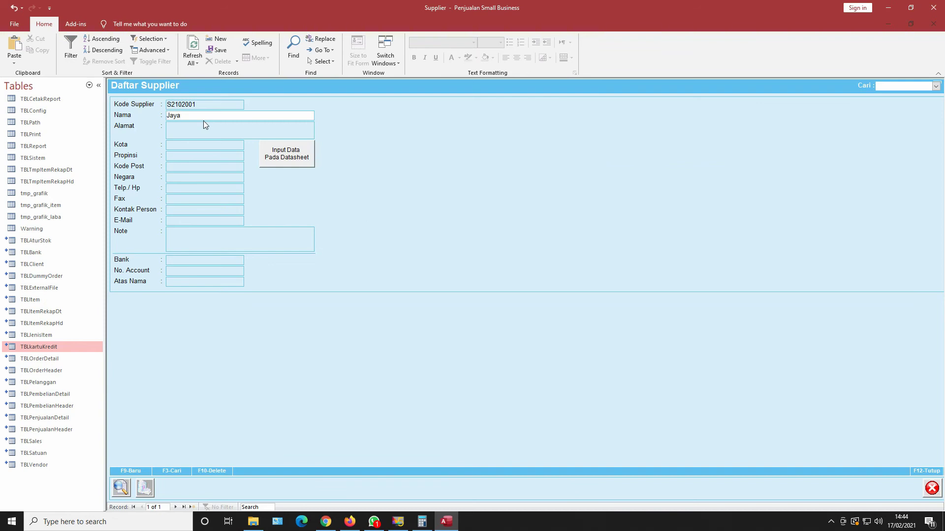
type("karta")
left_click(225, 131)
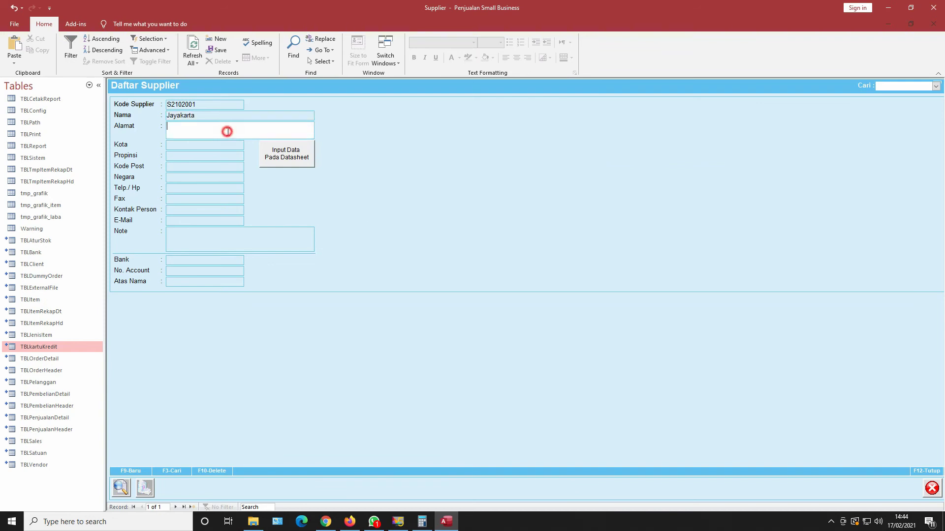
type("Jakart")
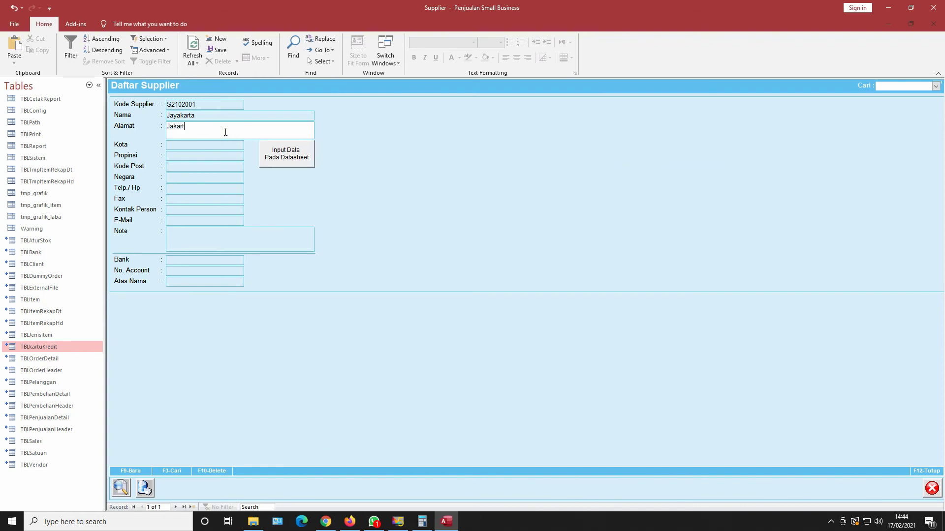
type("a")
left_click(226, 146)
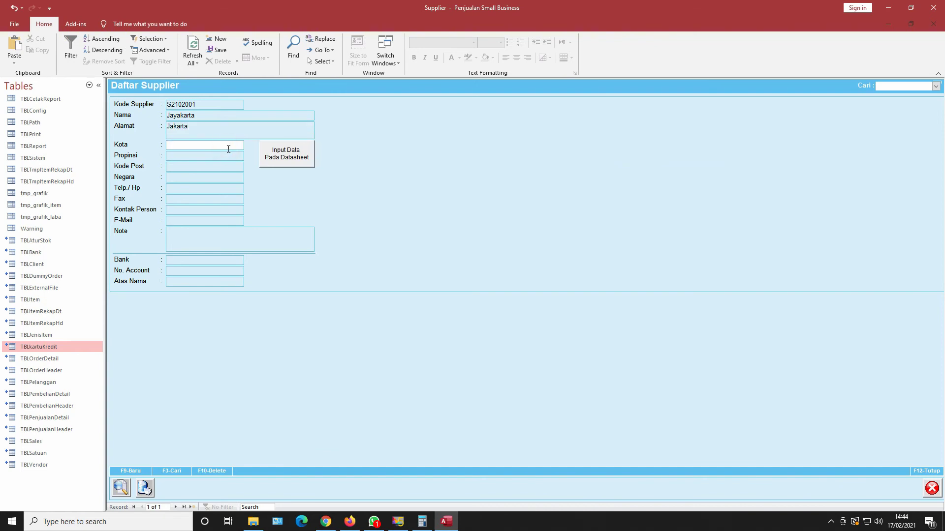
type("Jakarta")
Save Jayakarta with F9, check the supplier search, and close the form.
key("F9")
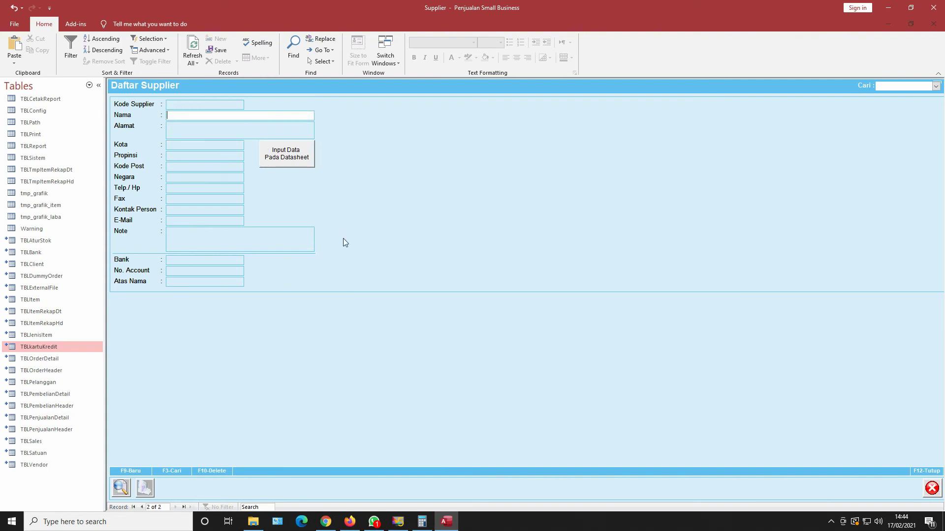
left_click(936, 86)
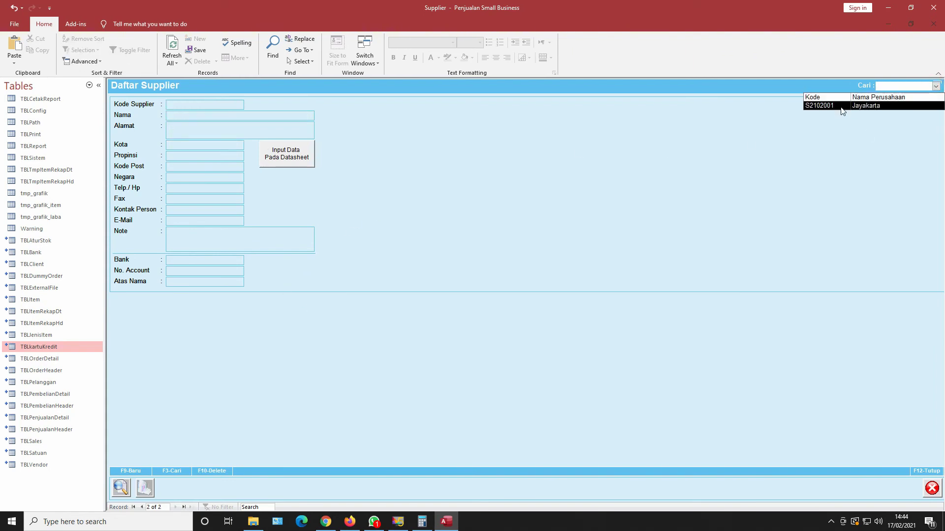
left_click(932, 488)
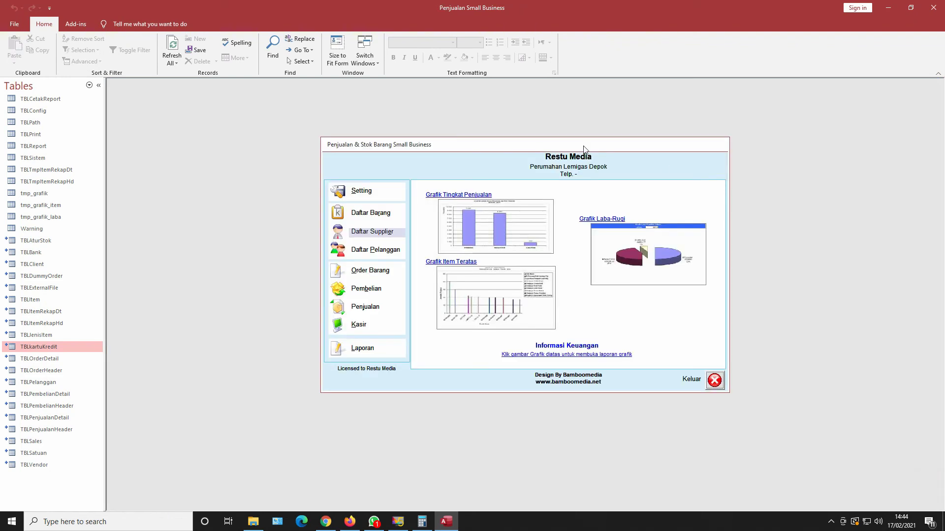
Open Daftar Pelanggan and enter the customer's name with address Depok.
left_click(379, 249)
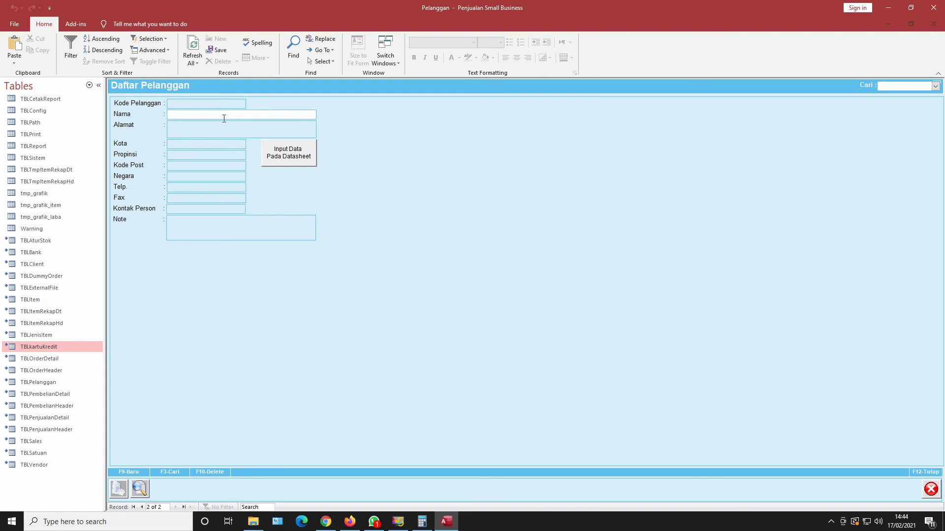
type("Tomy")
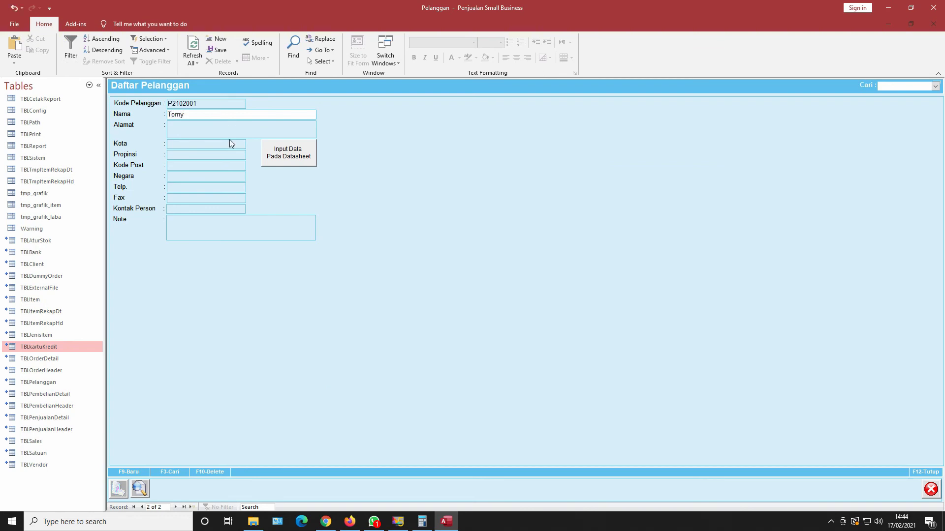
left_click(217, 126)
type("De")
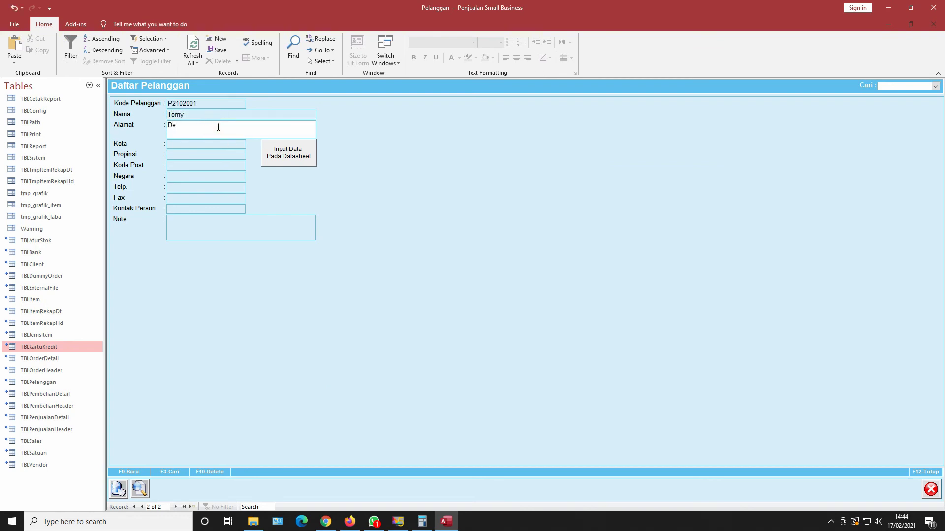
type("pok")
Save the customer, reload it from the Cari search, and start a blank record.
key("F9")
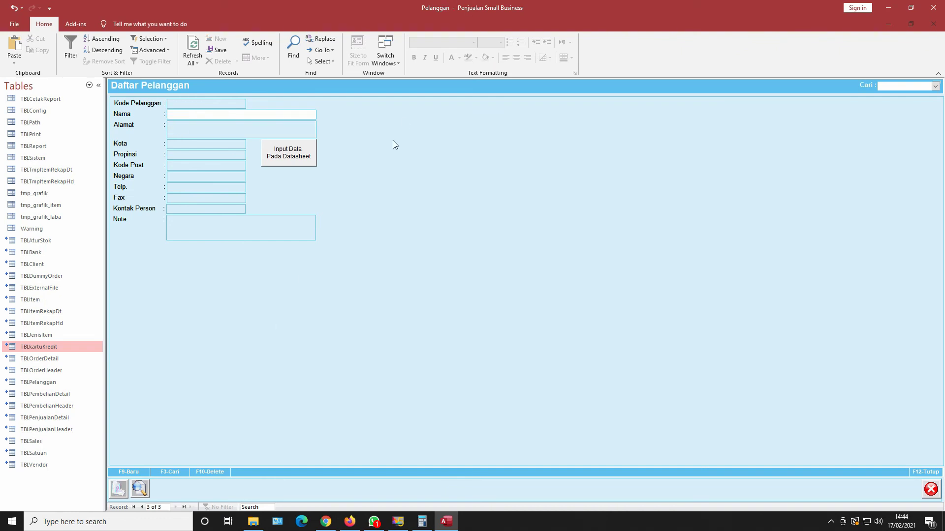
left_click(935, 86)
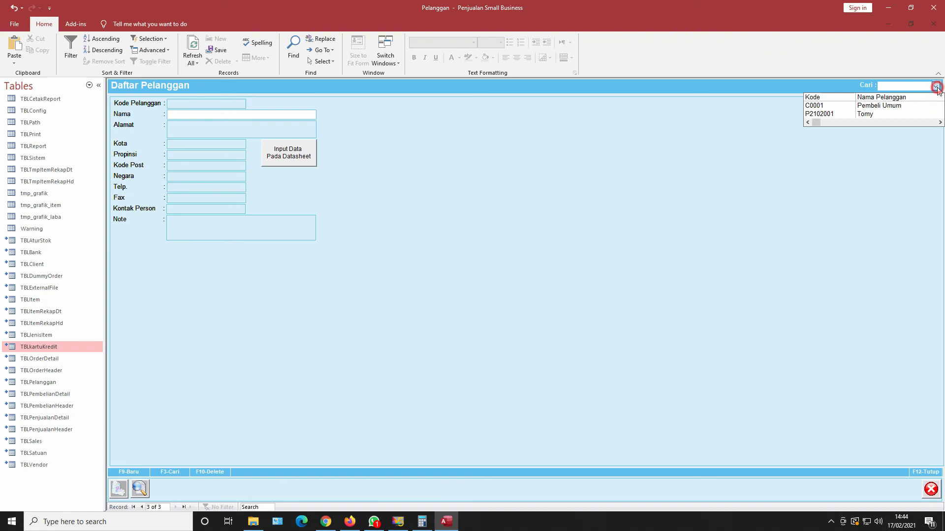
left_click(868, 114)
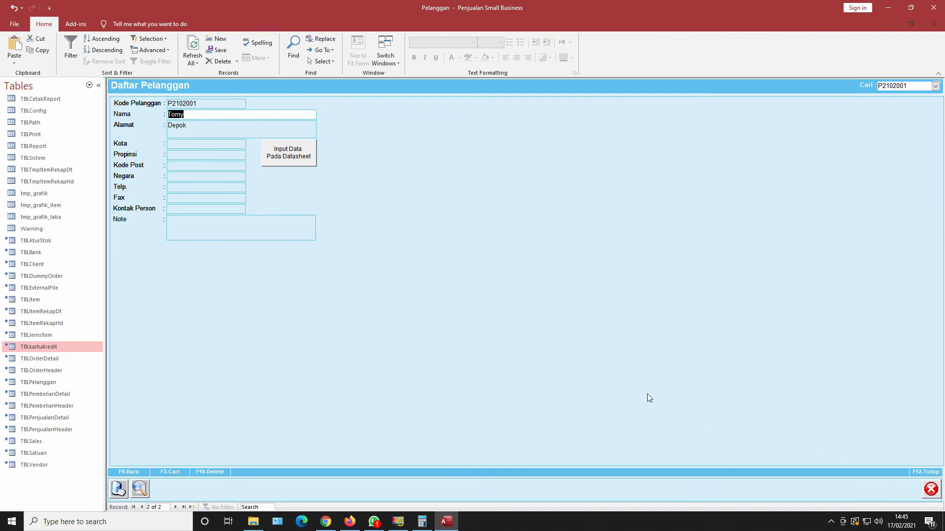
key("F9")
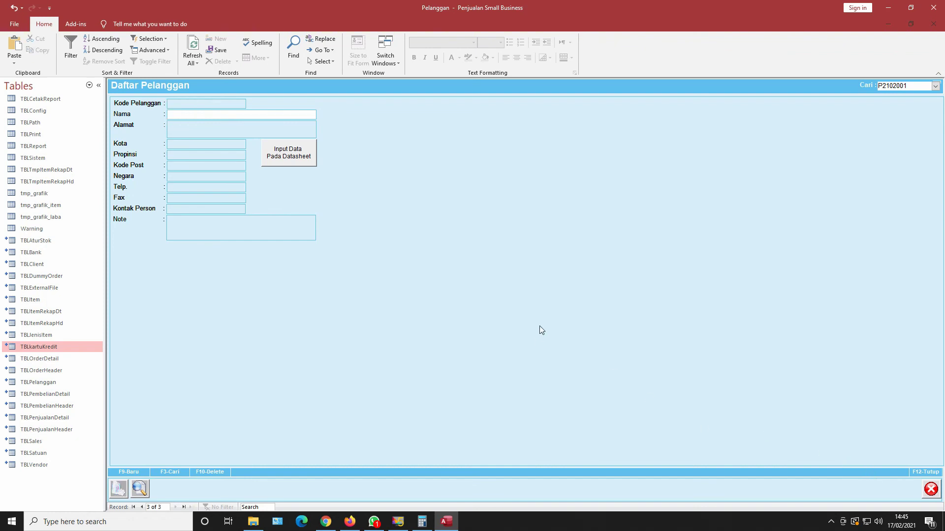
Save a second customer with address Cinere.
type("Juli")
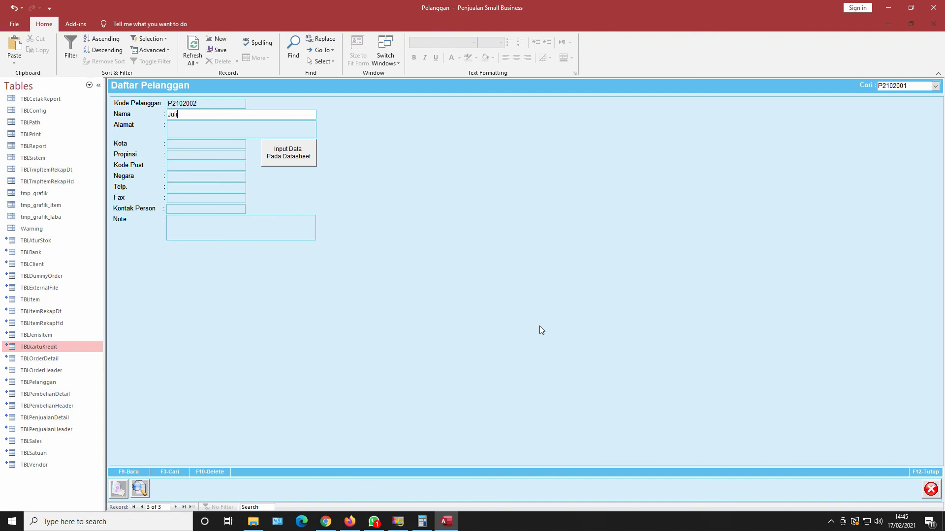
left_click(232, 130)
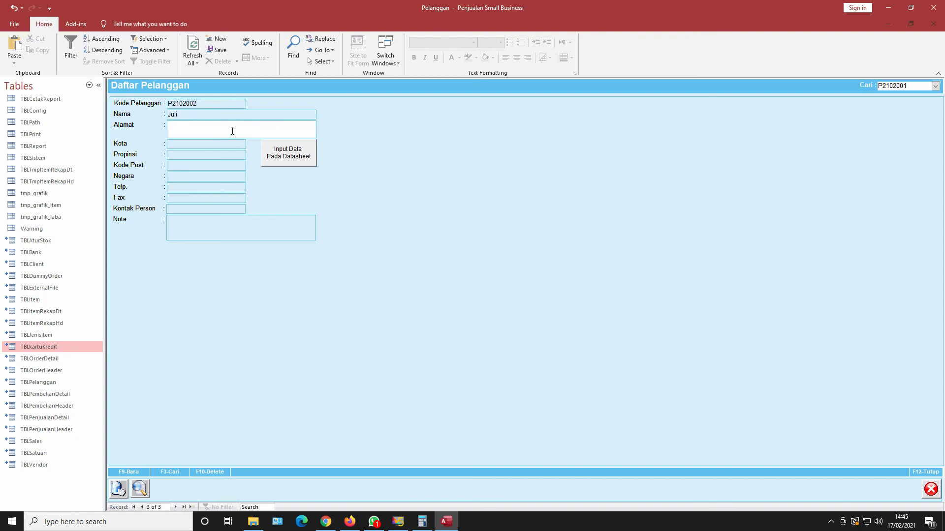
type("Cinere")
key("F9")
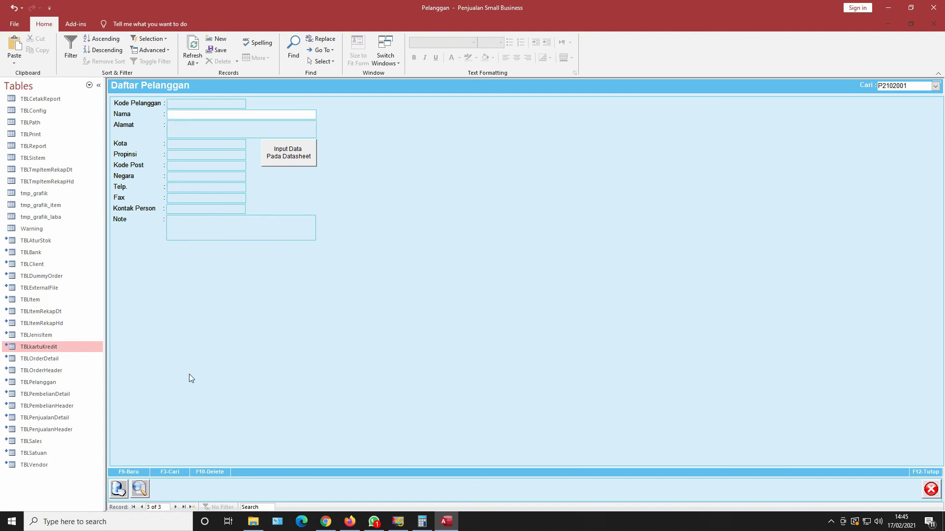
Delete the second customer with F10, close the customer list, then open and close Setting.
left_click(935, 86)
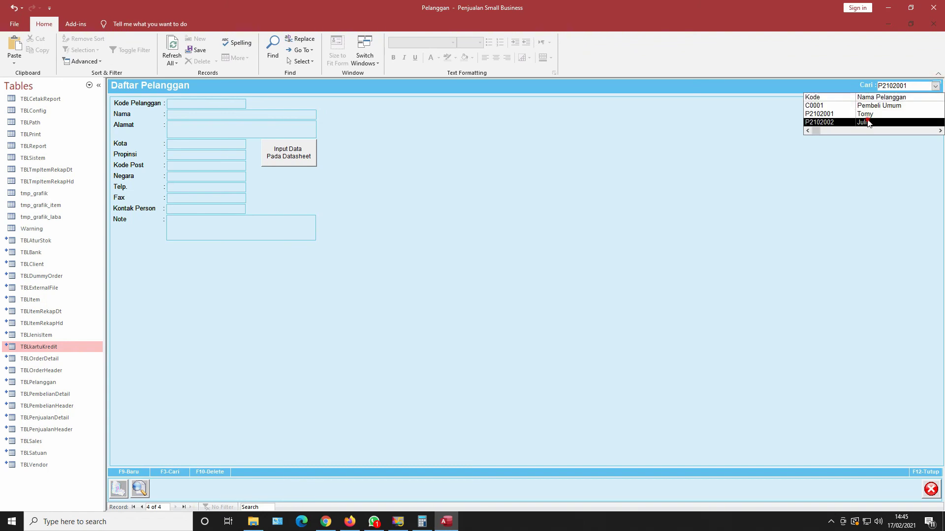
left_click(868, 123)
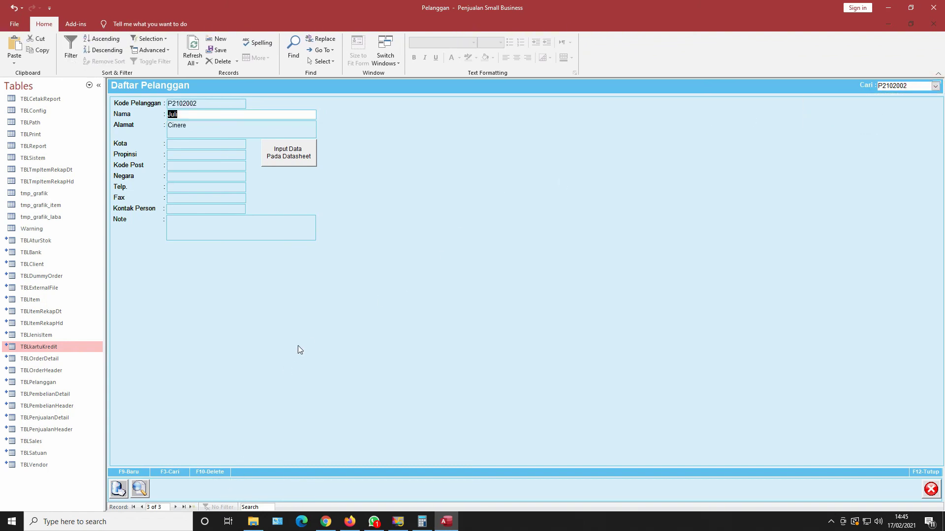
key("F10")
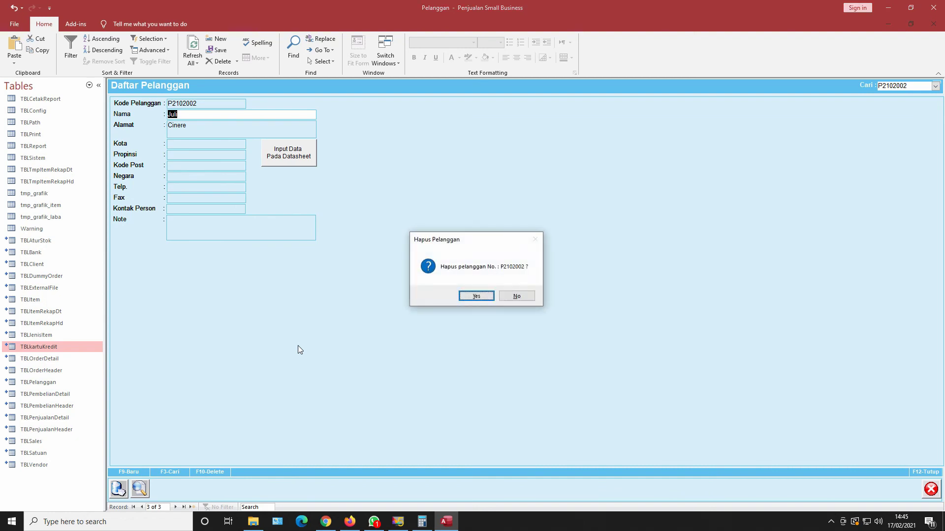
left_click(488, 297)
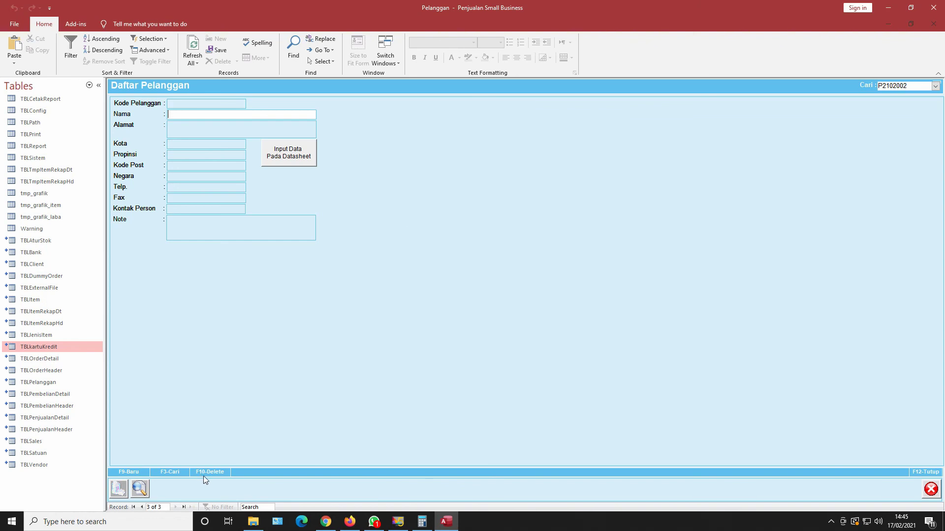
left_click(935, 86)
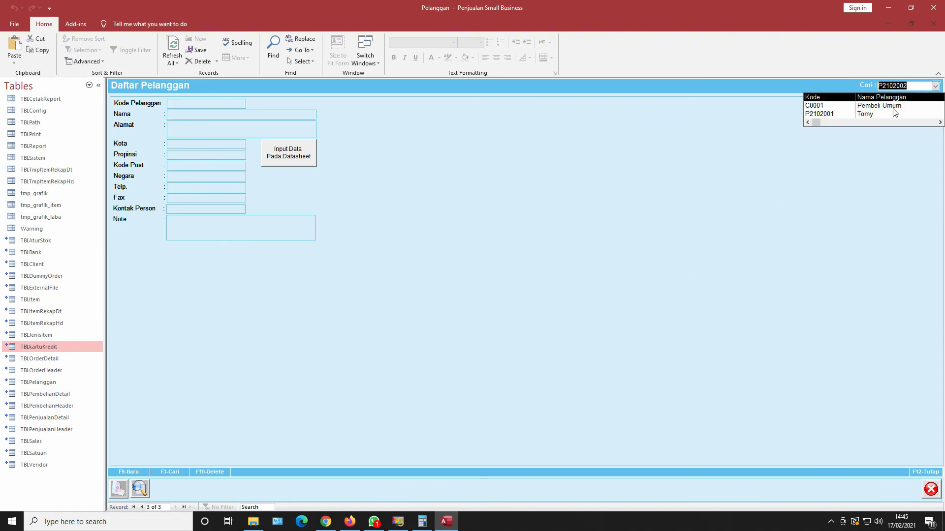
left_click(930, 489)
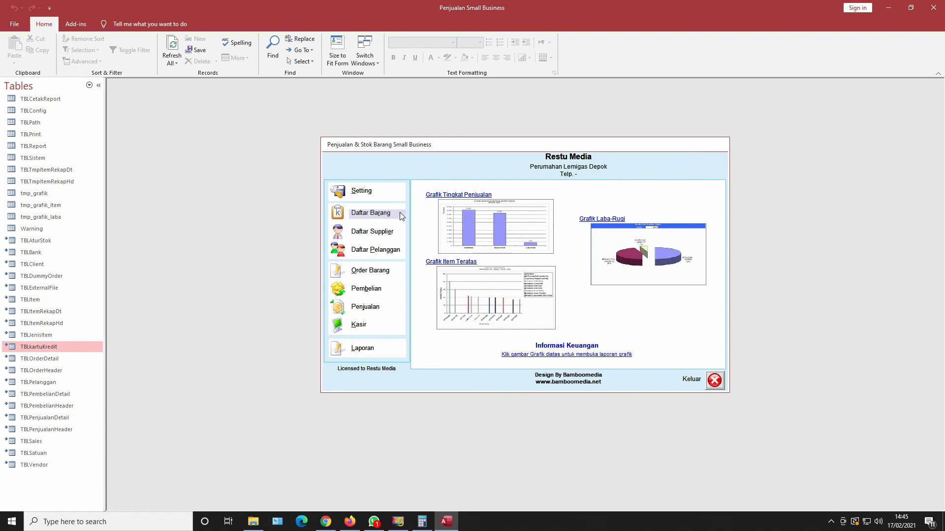
left_click(376, 192)
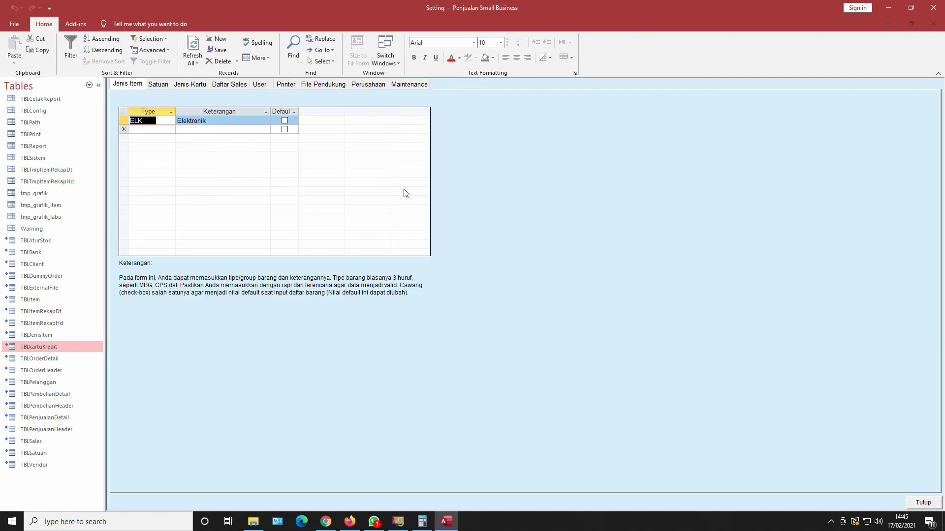
left_click(910, 500)
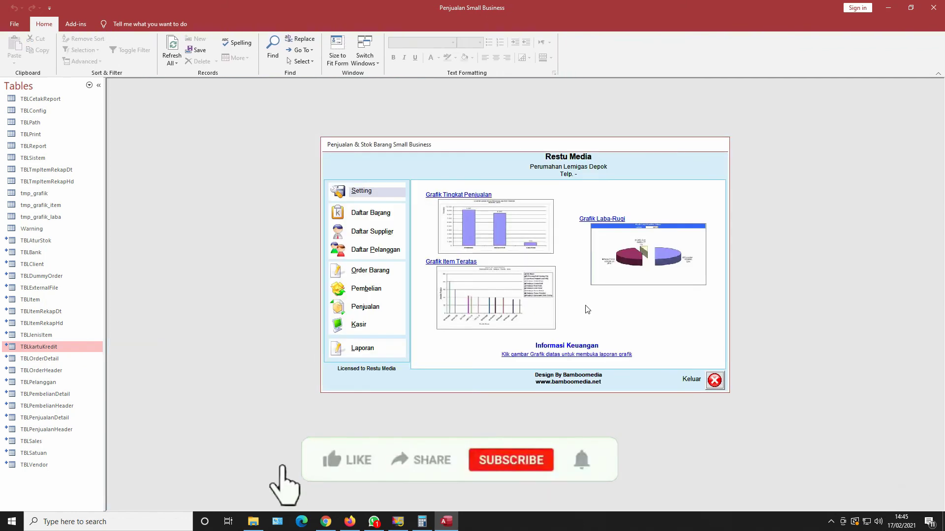